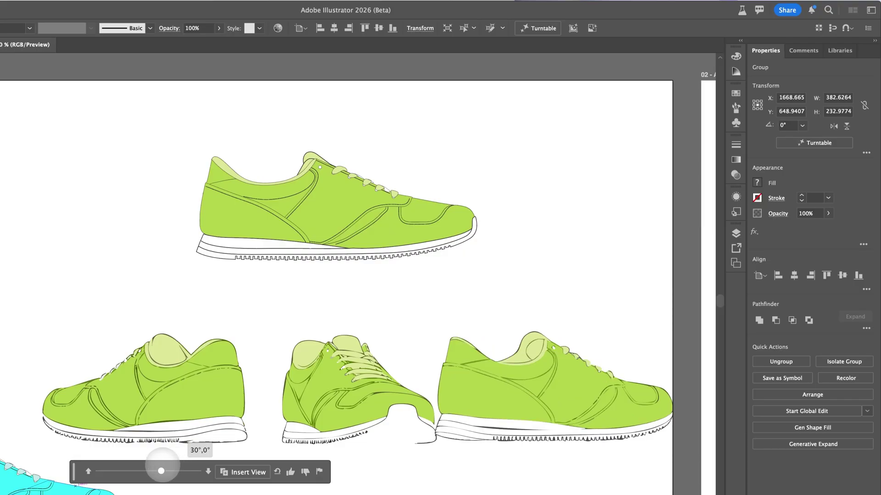
Rotate the demo shoe and tomato, then expand the description and follow its Adobe sign-up link
drag(157, 471, 123, 471)
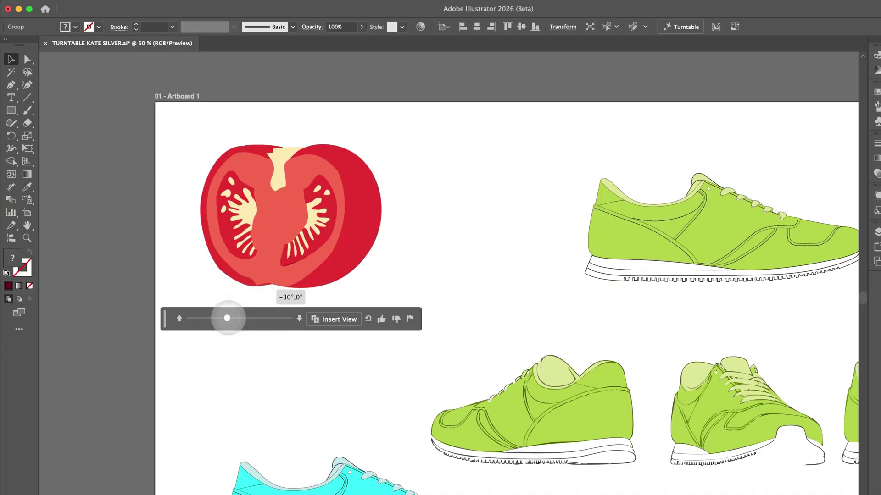
mouse_move(228, 318)
mouse_down()
mouse_move(275, 318)
mouse_move(238, 318)
mouse_up()
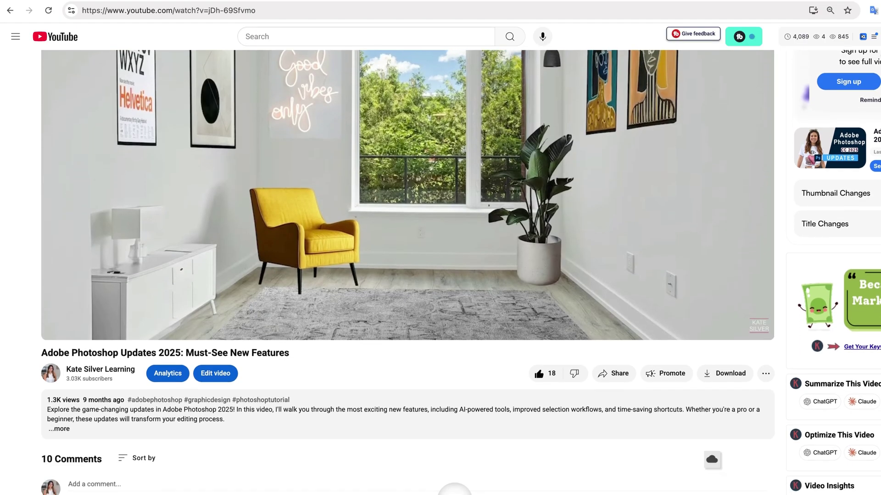
scroll(108, 282, down, 5)
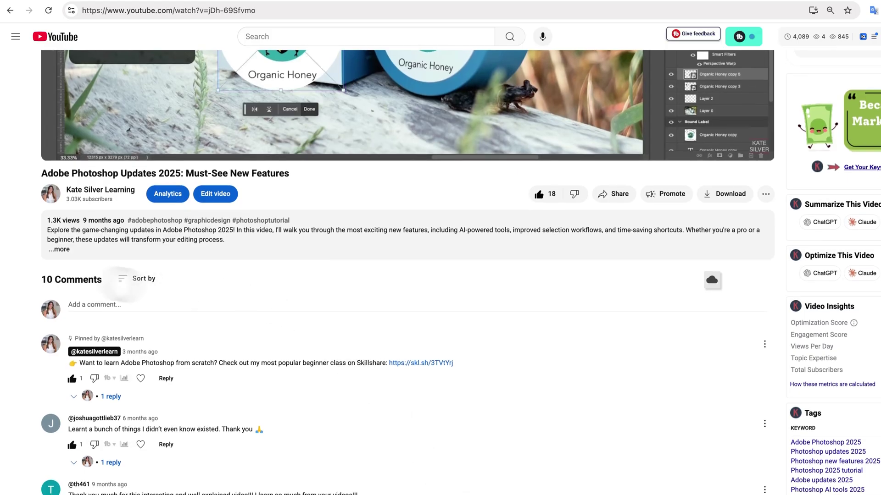
click(59, 249)
scroll(71, 267, down, 2)
scroll(74, 271, down, 2)
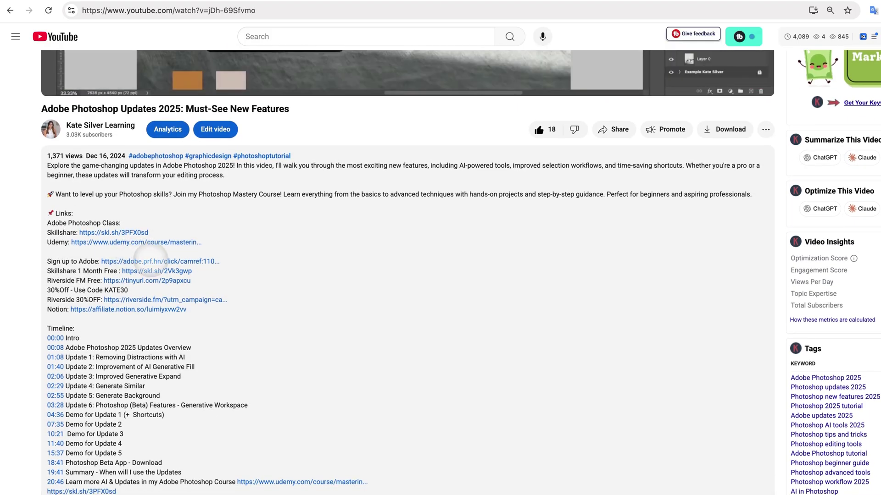
click(151, 261)
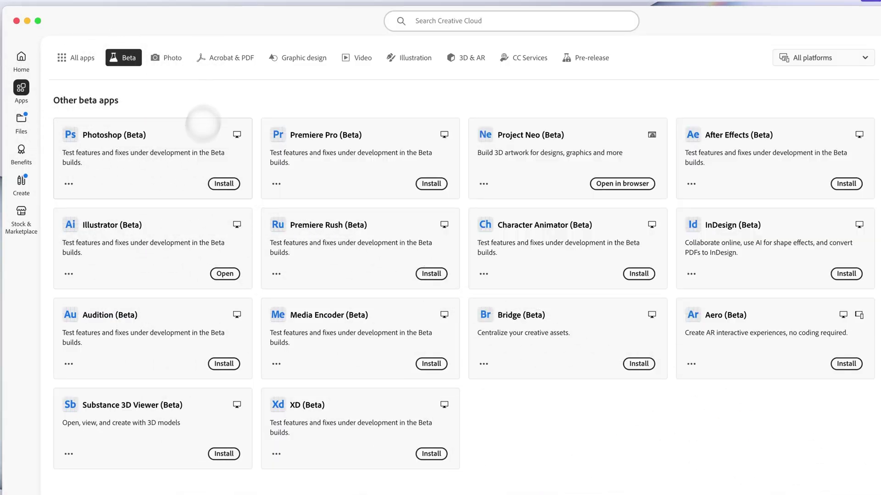
mouse_move(114, 225)
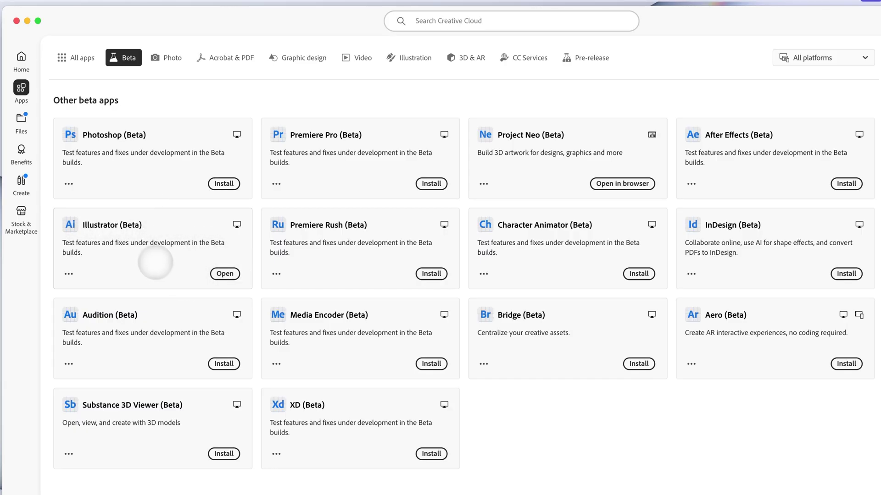
click(224, 184)
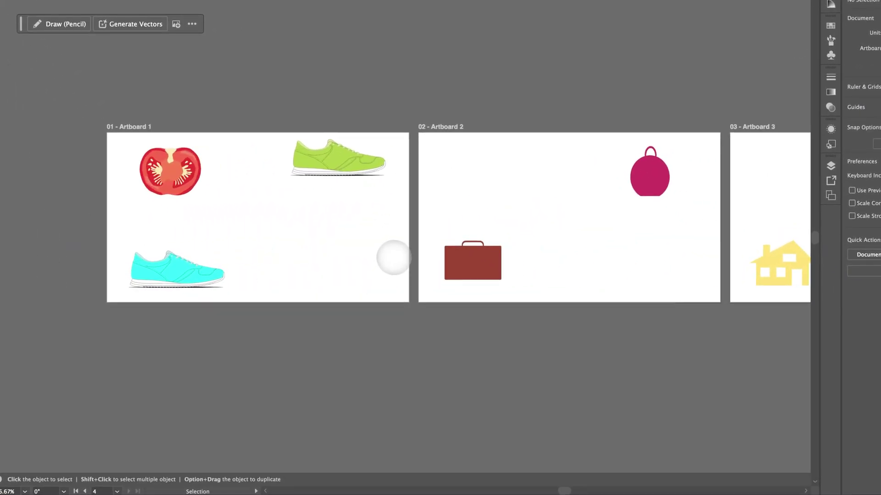
scroll(431, 313, right, 10)
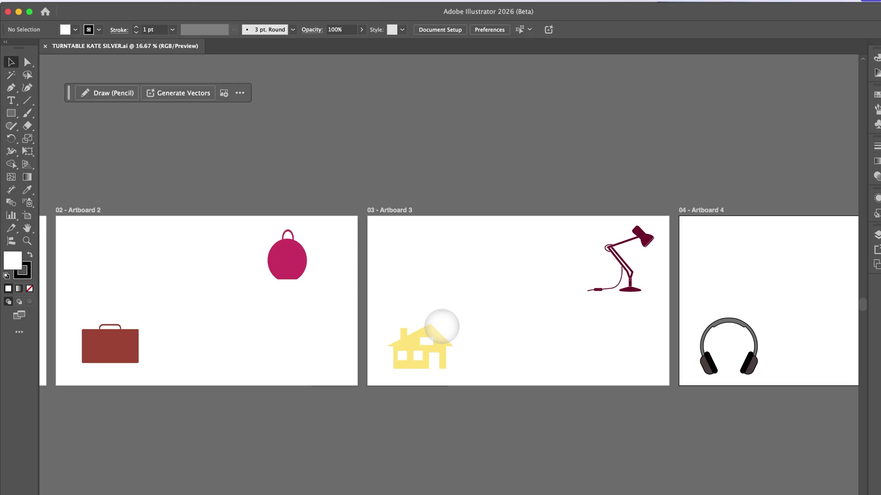
scroll(442, 326, right, 5)
scroll(441, 327, left, 4)
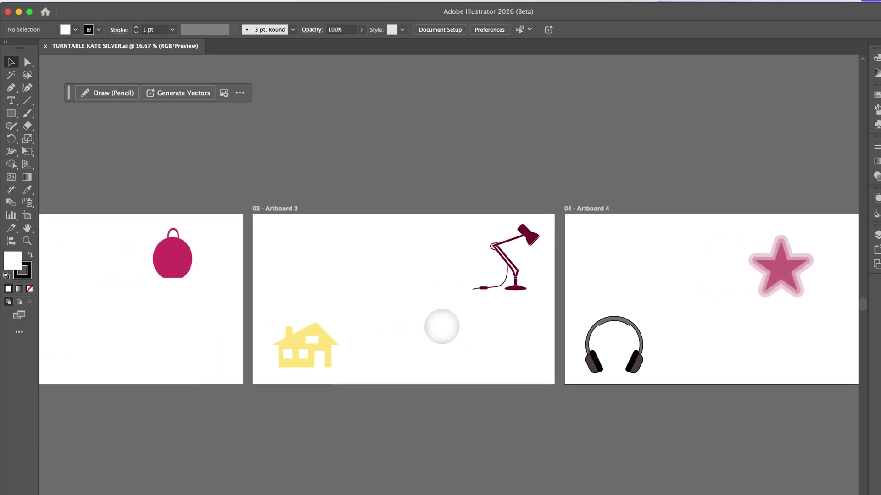
scroll(442, 326, left, 2)
scroll(328, 326, left, 7)
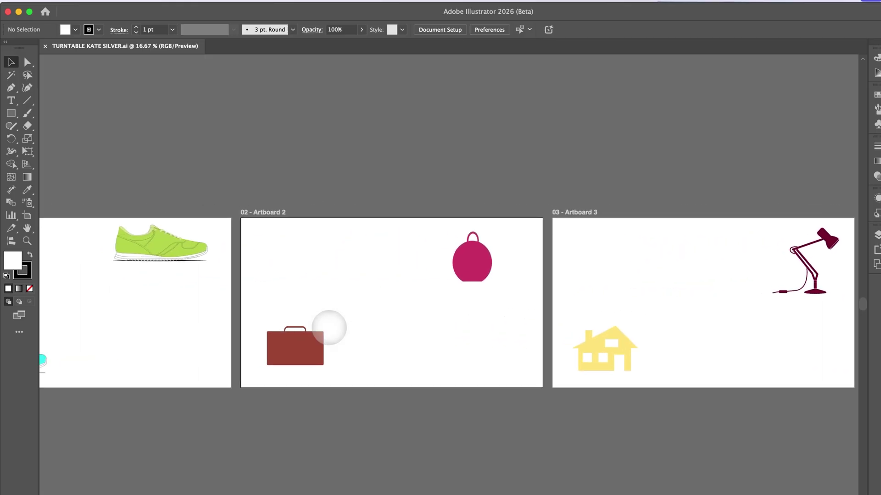
scroll(329, 327, left, 1)
drag(269, 209, 398, 260)
scroll(414, 325, right, 5)
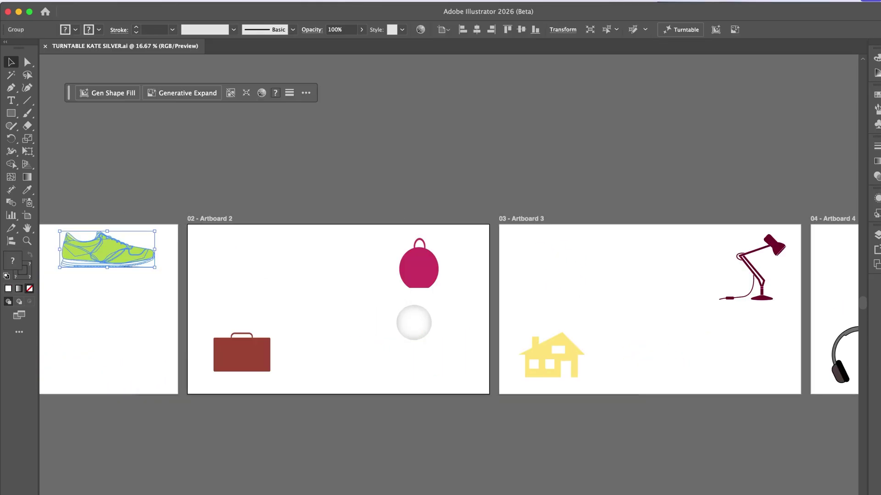
scroll(414, 322, right, 5)
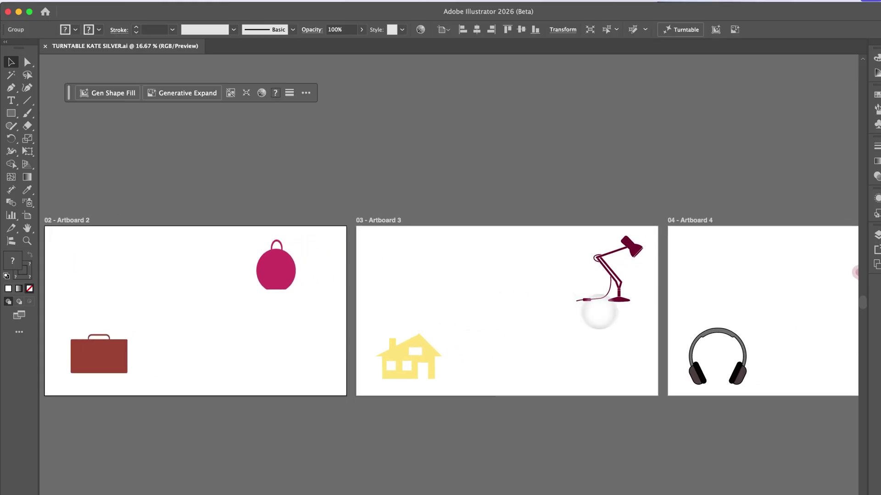
scroll(621, 312, right, 1)
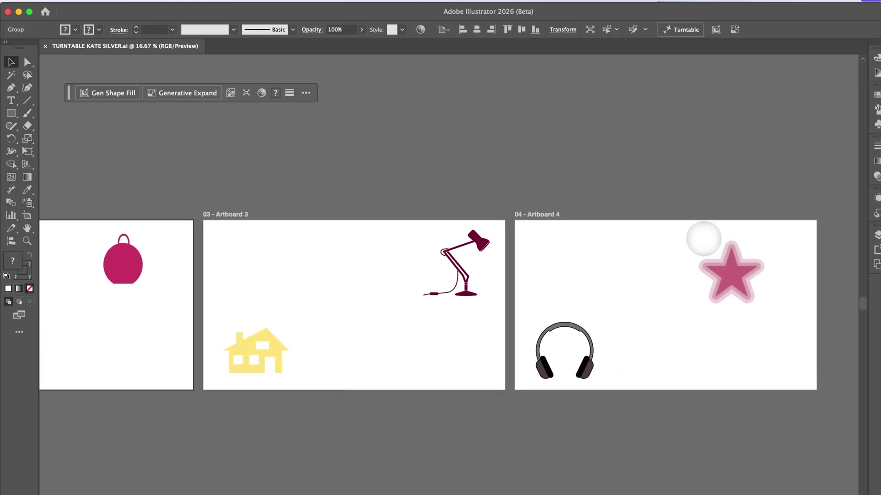
scroll(703, 239, left, 3)
scroll(703, 239, left, 8)
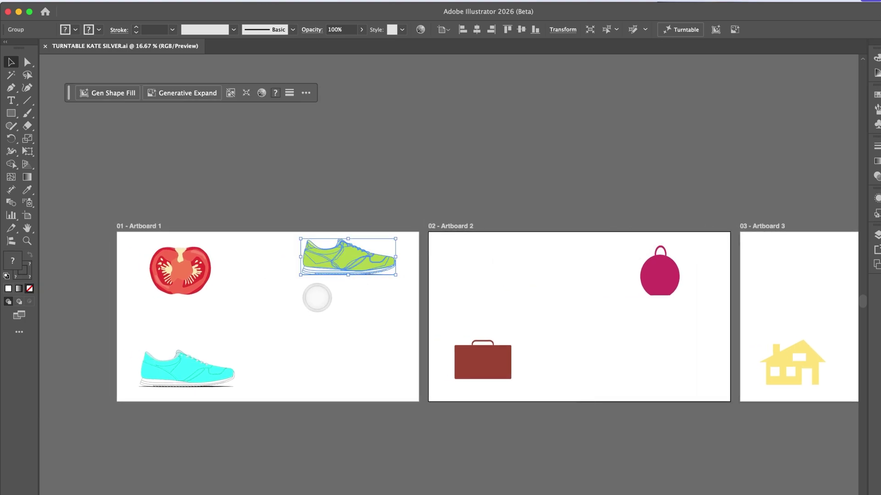
click(317, 298)
scroll(317, 298, up, 1)
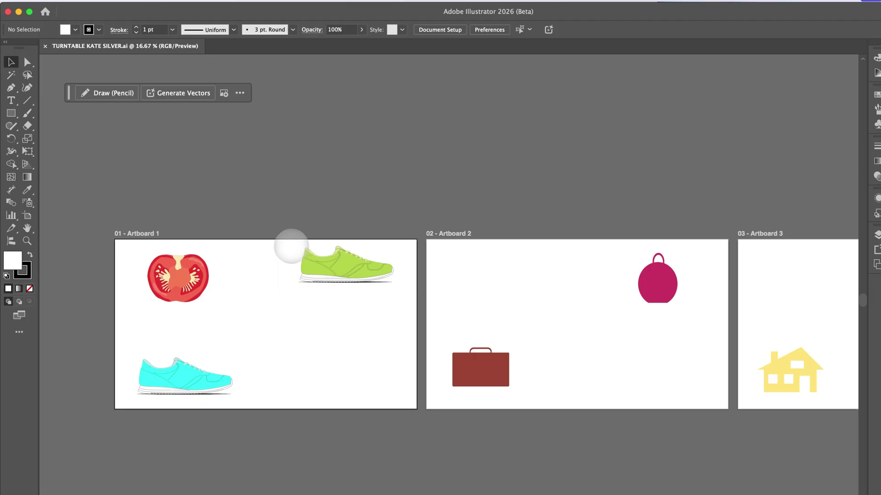
Open the TURNTABLE .ai file from Finder with Adobe Illustrator 2026 (Beta)
key(super+Tab)
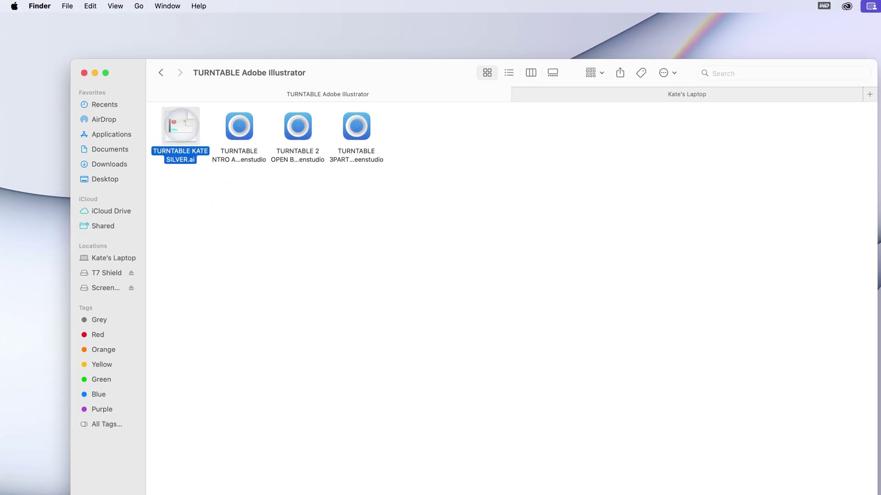
right_click(182, 124)
mouse_move(215, 143)
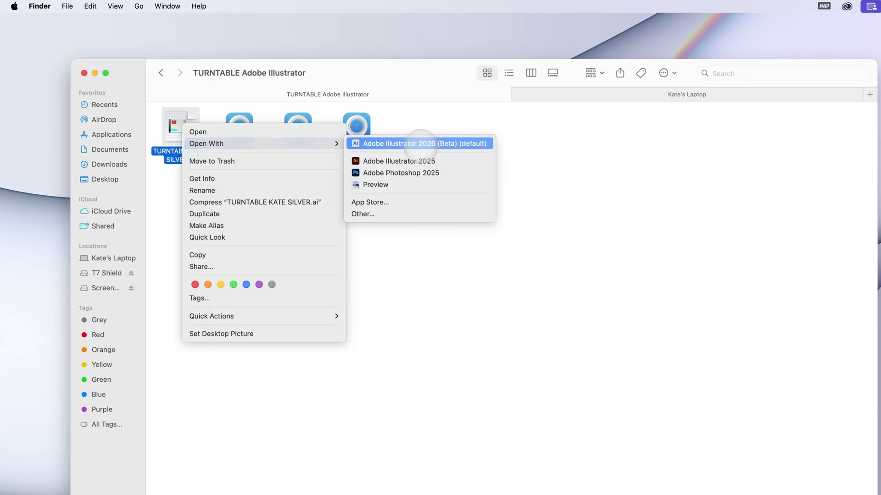
click(419, 144)
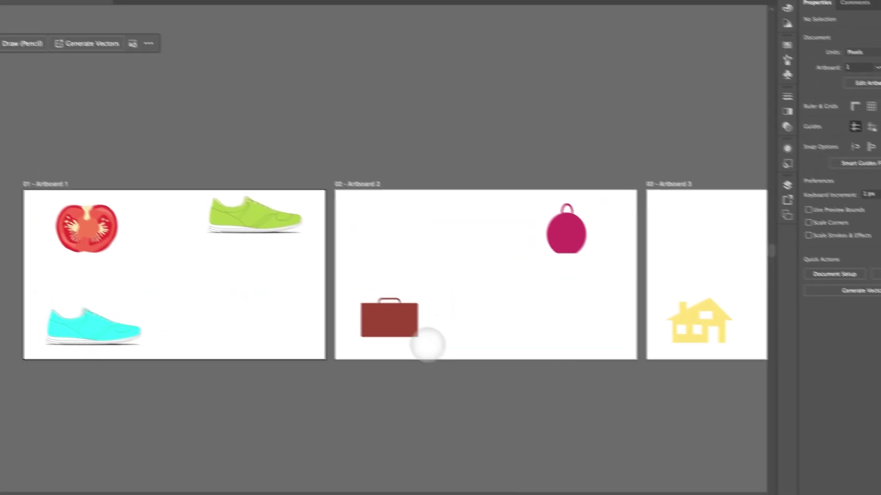
click(426, 344)
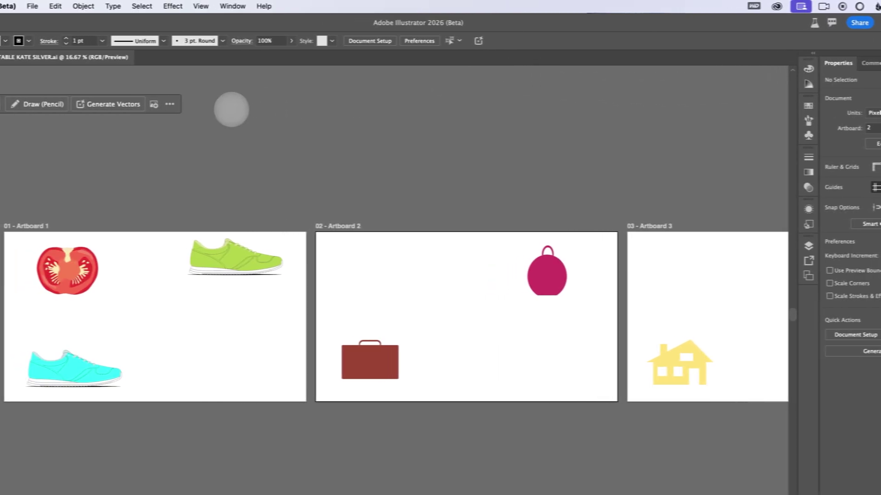
click(251, 6)
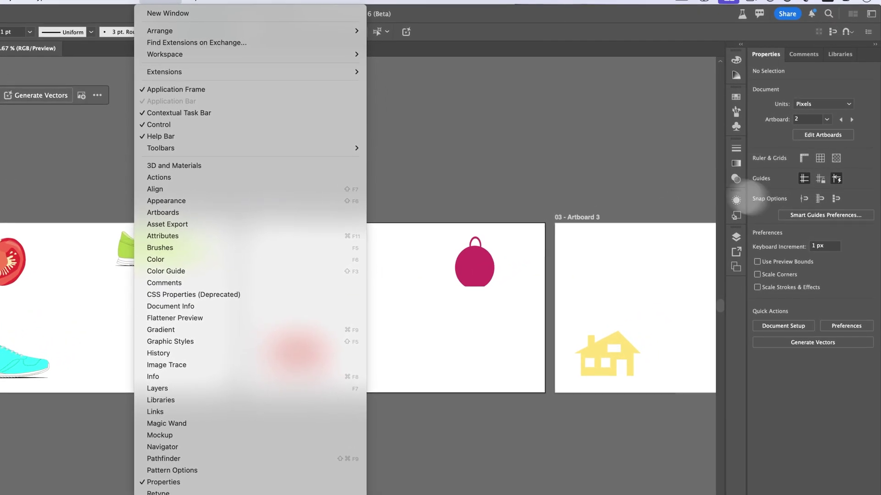
click(623, 116)
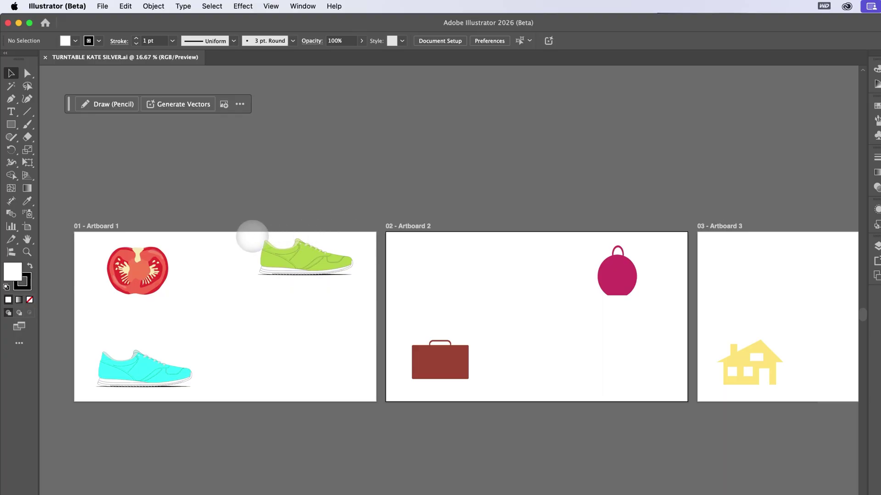
drag(251, 237, 356, 284)
click(356, 284)
click(315, 251)
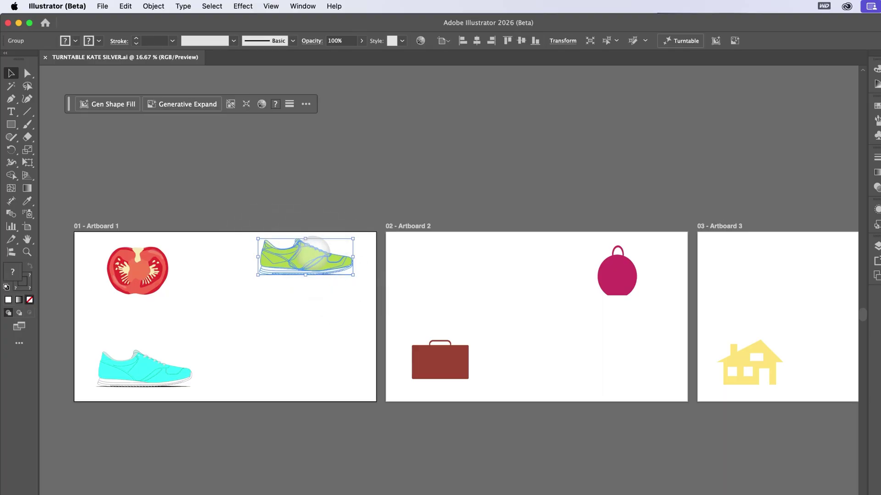
click(296, 316)
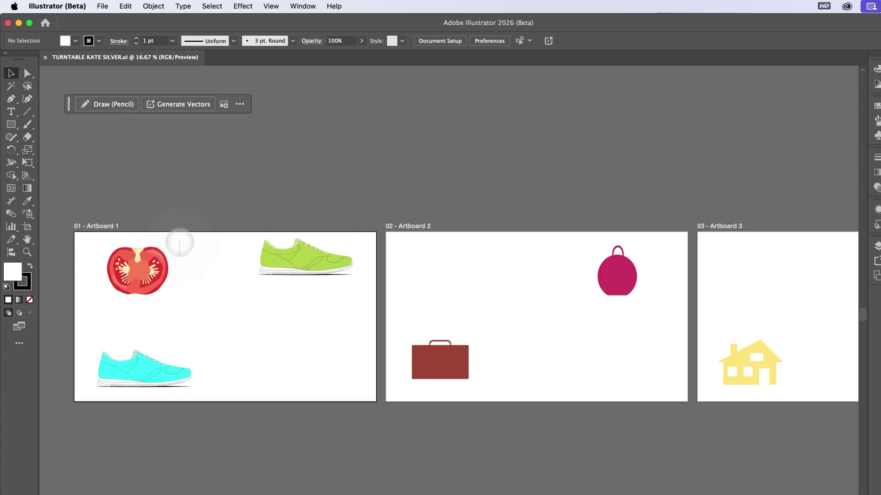
drag(180, 248, 84, 299)
click(11, 72)
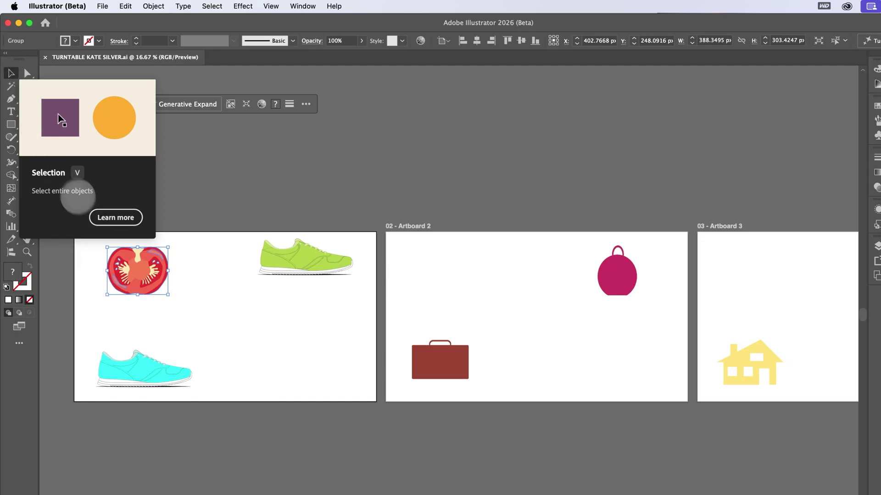
drag(98, 240, 200, 305)
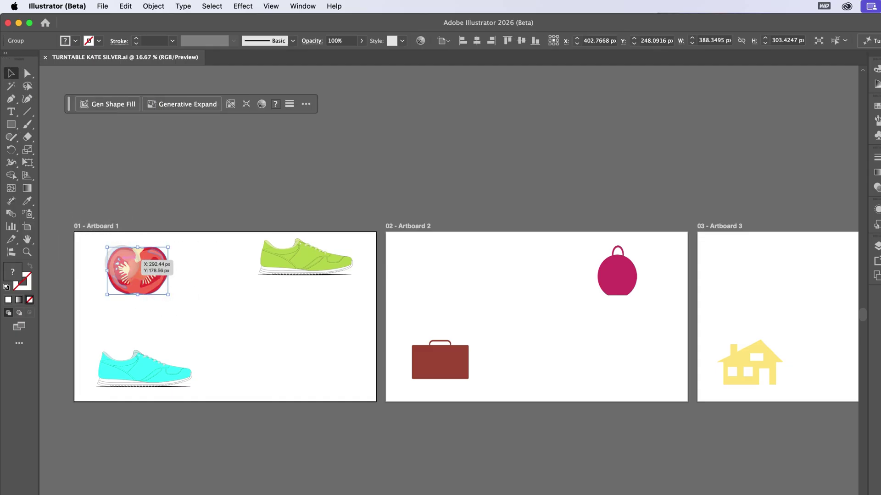
right_click(122, 272)
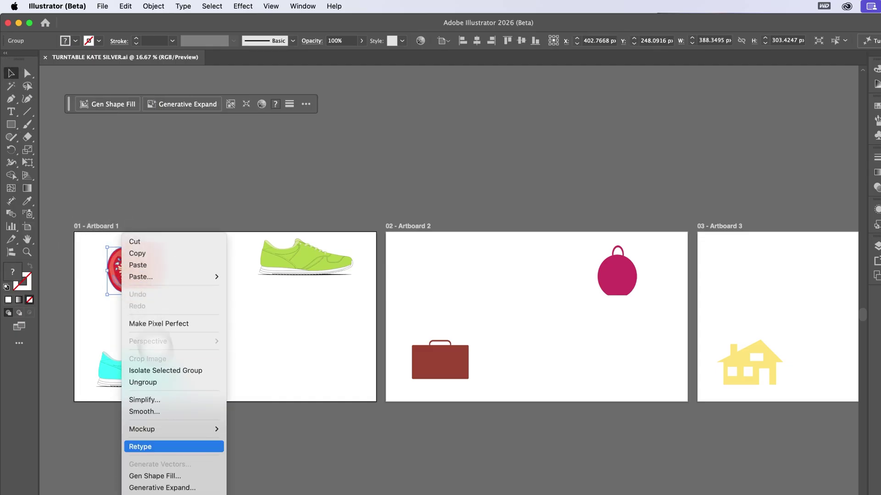
click(247, 208)
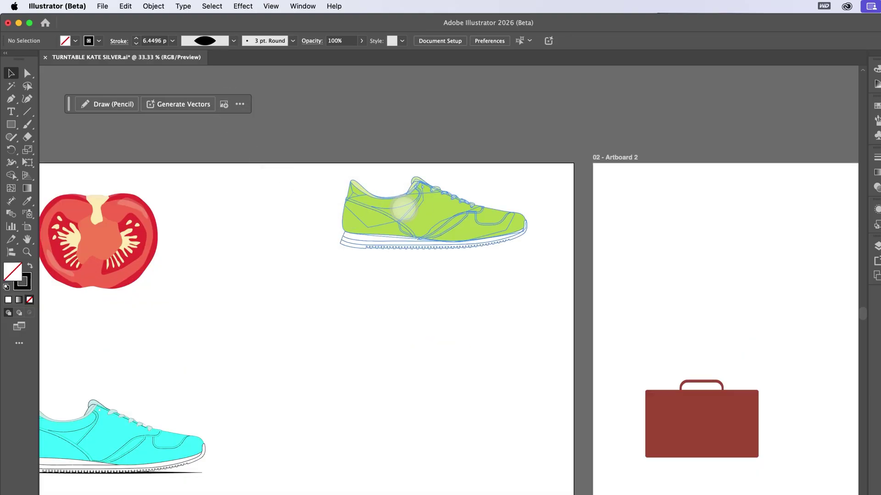
Shift the green sneaker and tomato left on Artboard 1 and reselect the sneaker group
drag(406, 201, 363, 241)
scroll(355, 236, left, 3)
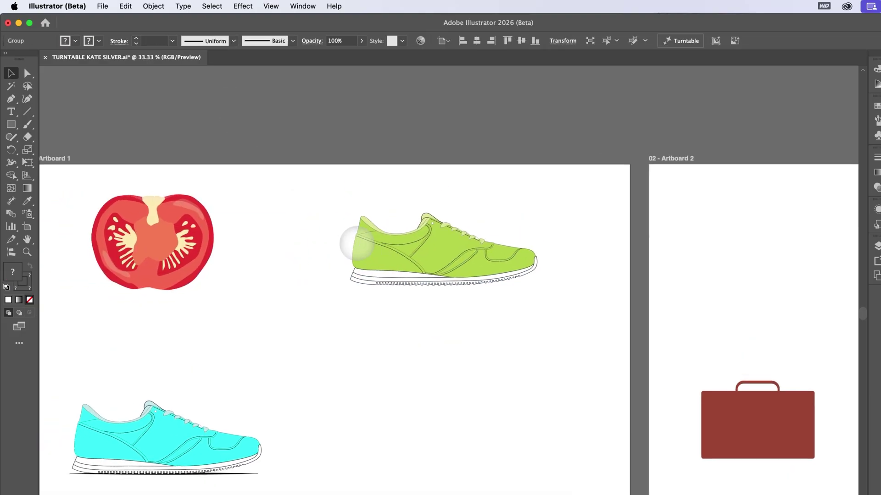
drag(161, 234, 97, 235)
click(439, 263)
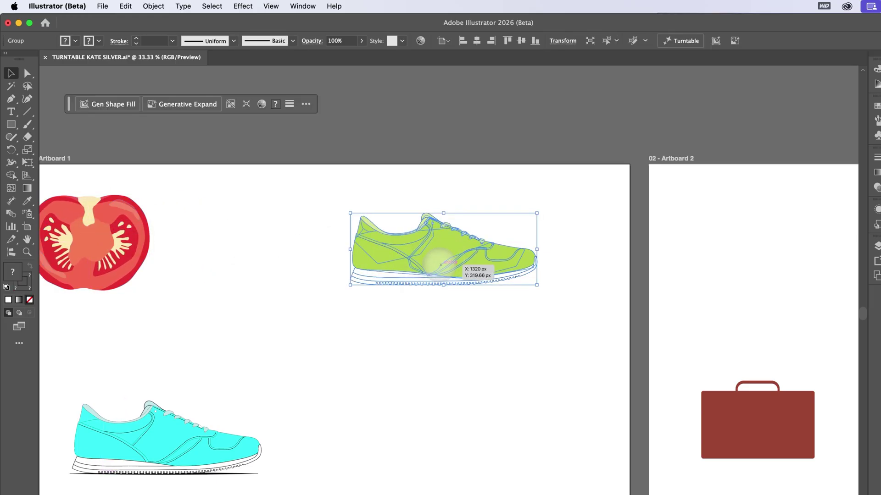
drag(440, 264, 421, 258)
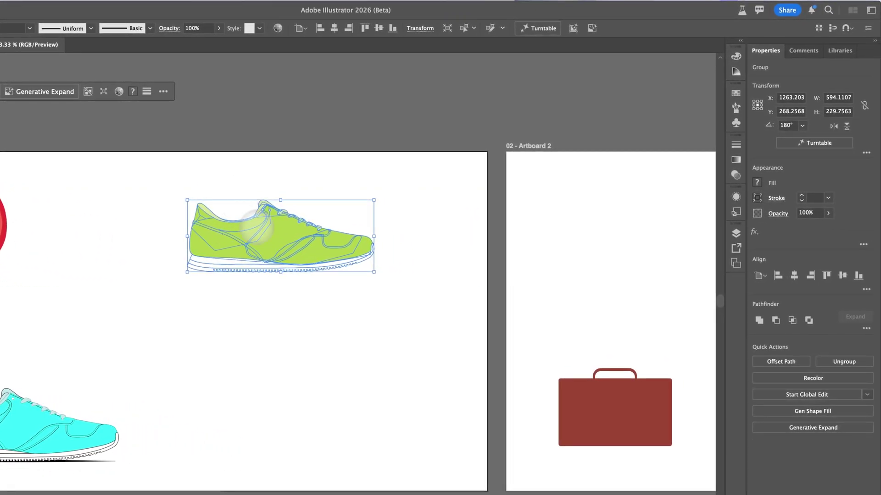
drag(258, 227, 239, 227)
scroll(246, 235, right, 2)
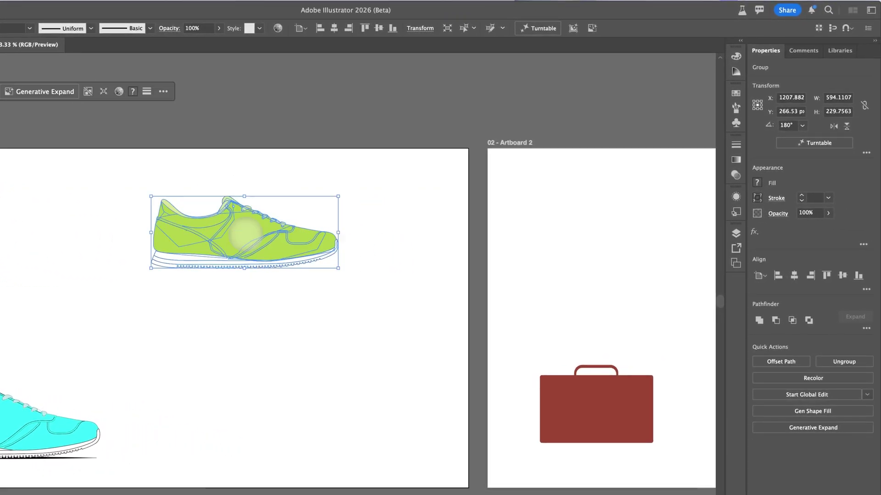
click(134, 216)
click(222, 243)
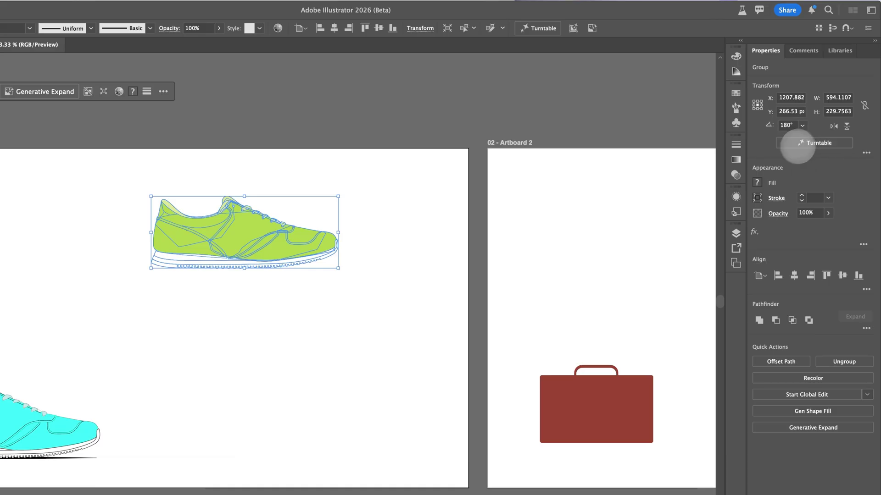
Inspect the red briefcase, pink bag, yellow house and desk lamp on the other artboards
scroll(452, 256, right, 5)
click(487, 421)
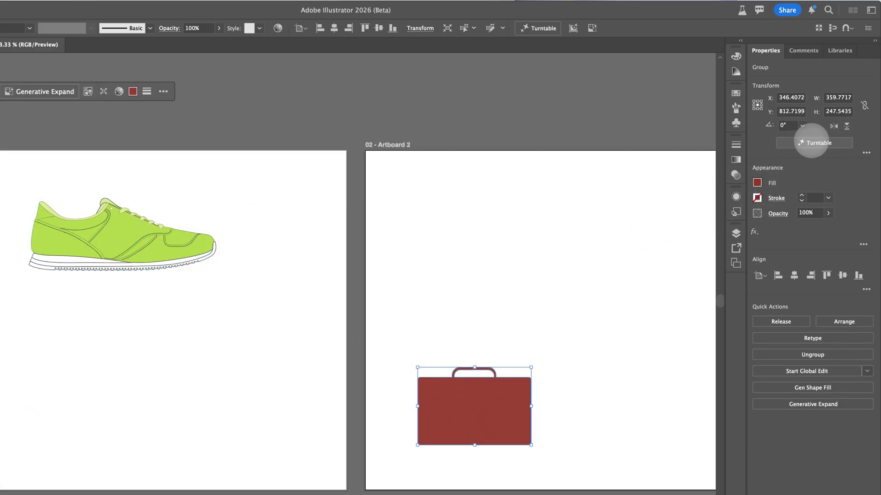
scroll(521, 417, right, 9)
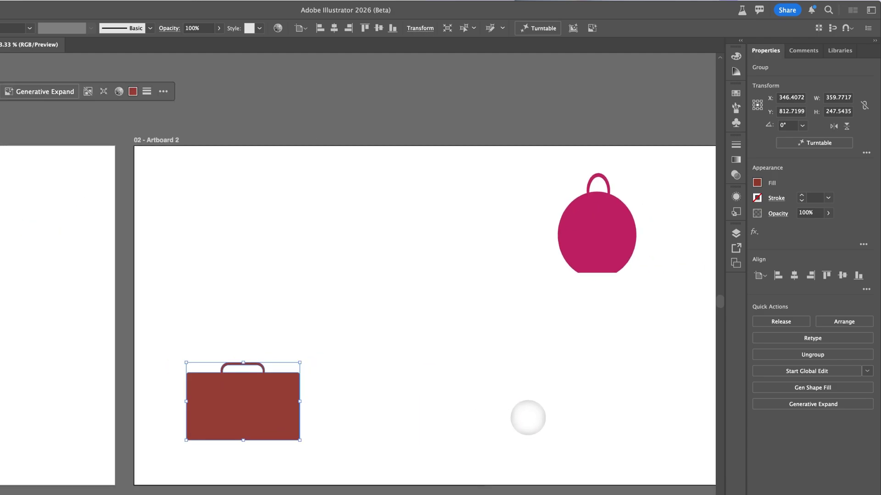
scroll(528, 417, right, 4)
click(503, 248)
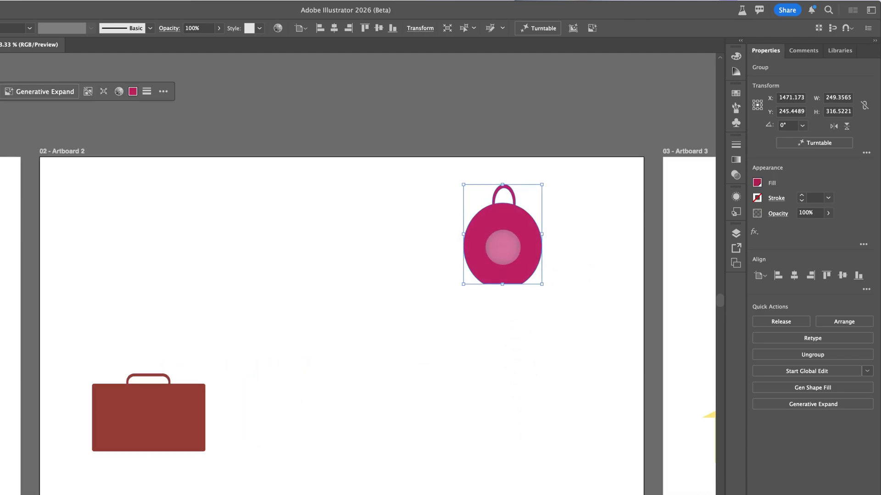
scroll(643, 253, right, 6)
scroll(610, 271, right, 8)
click(463, 380)
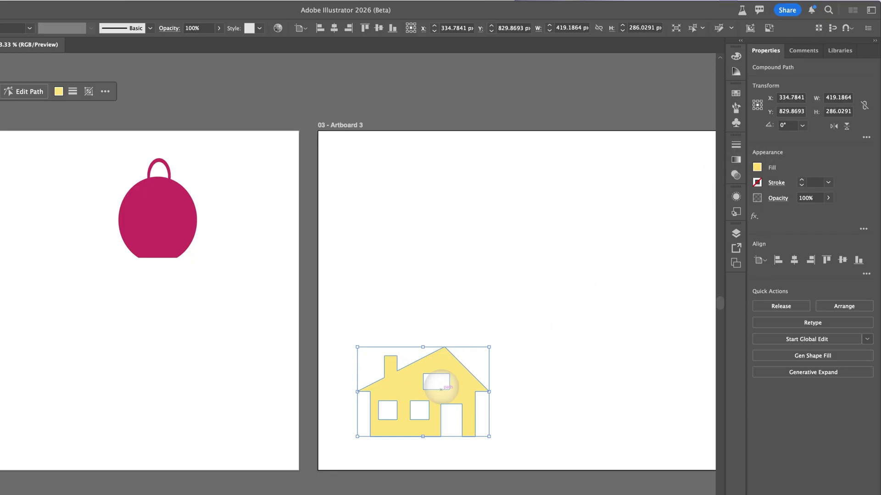
scroll(442, 388, right, 5)
scroll(441, 388, right, 3)
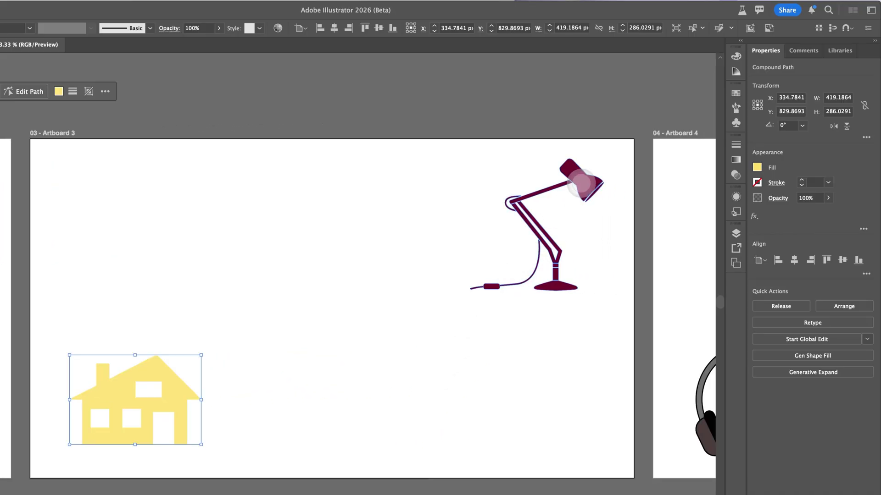
click(581, 184)
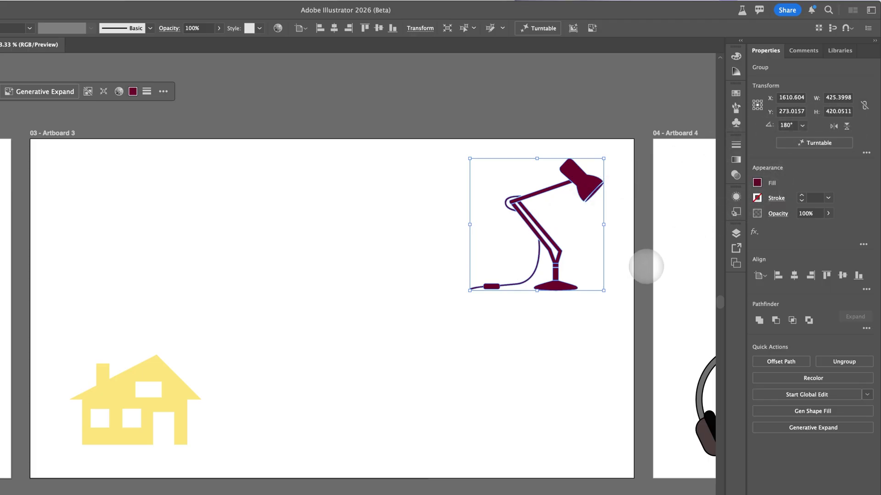
Reselect the green sneaker on Artboard 1 and zoom in on it
scroll(645, 267, left, 15)
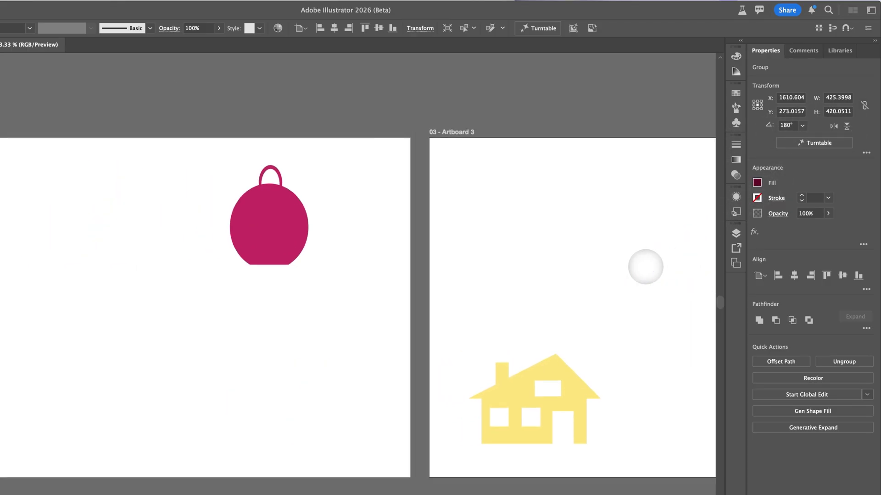
scroll(645, 267, left, 10)
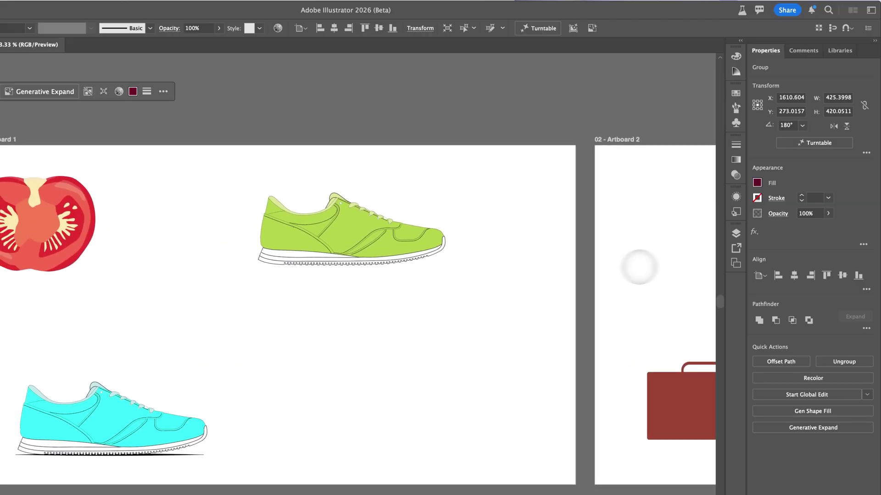
click(391, 253)
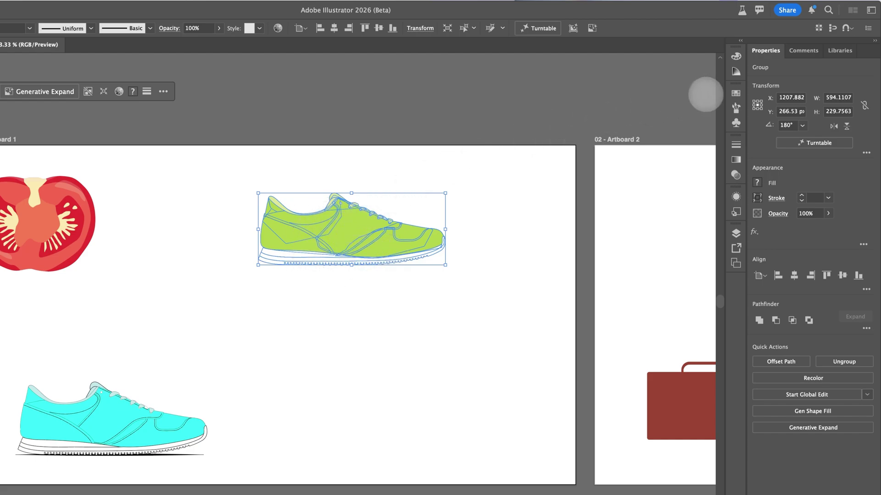
key(super+equal)
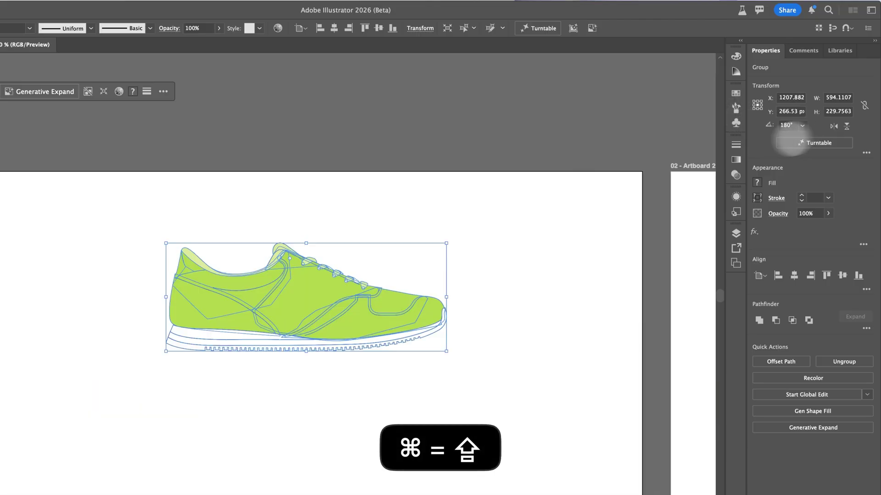
Generate Turntable views of the green sneaker and rotate it to a -60° three-quarter view
click(818, 142)
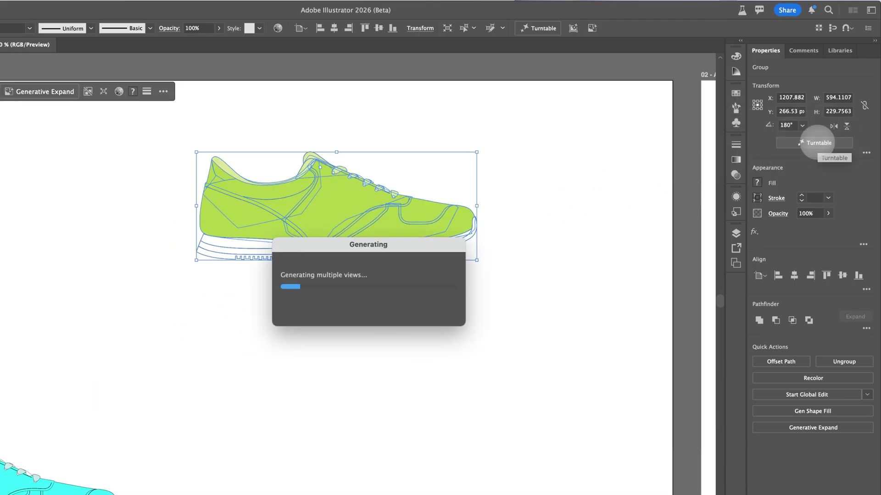
drag(420, 248, 402, 281)
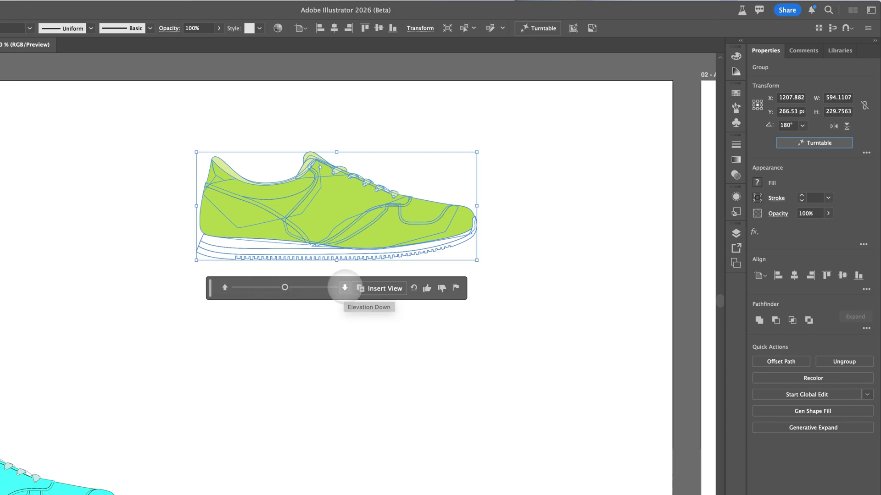
drag(285, 287, 253, 413)
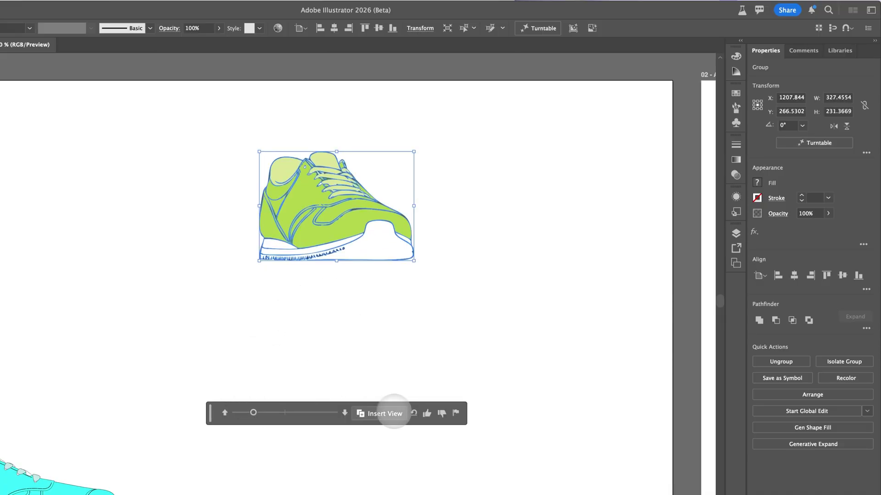
Insert the rotated view as a copy below and return the original sneaker to 0° side view
click(387, 413)
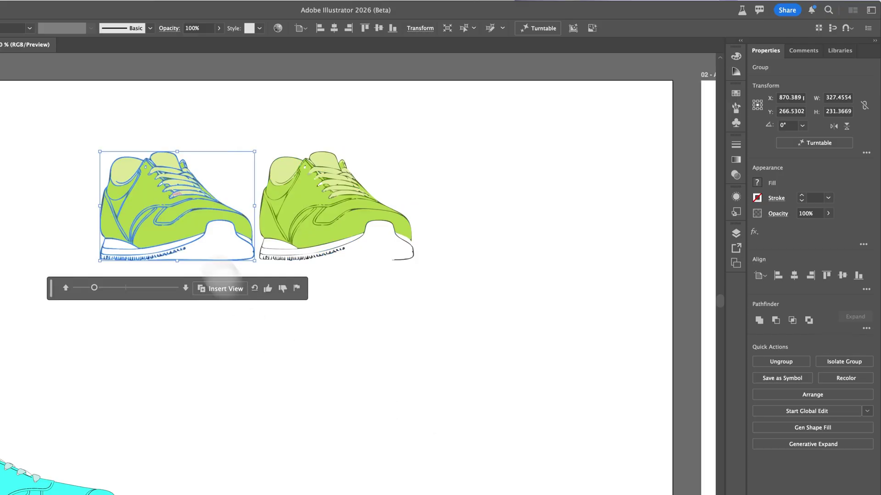
drag(170, 192, 352, 370)
click(337, 195)
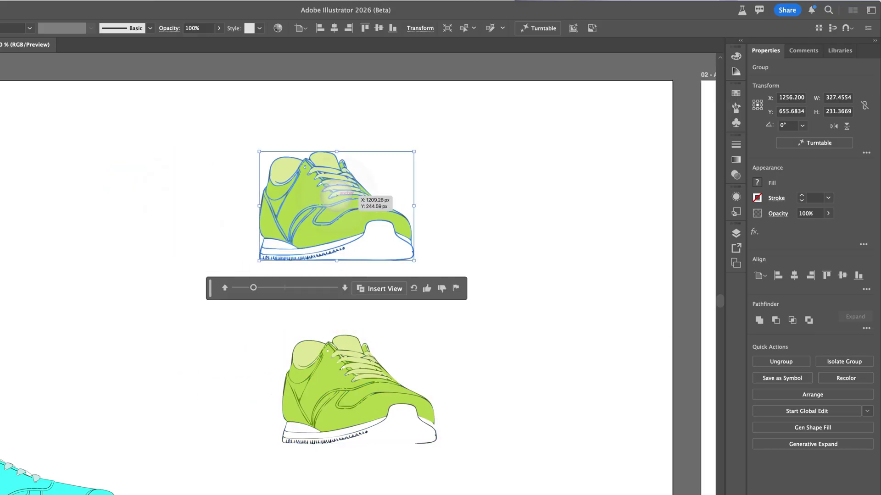
drag(254, 287, 284, 288)
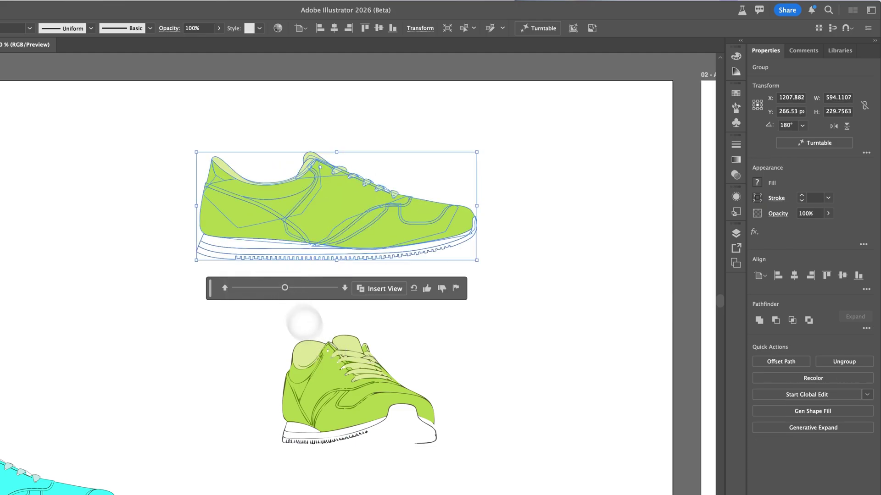
Add a second copy to the left of the row, turned toward a rear view
click(343, 393)
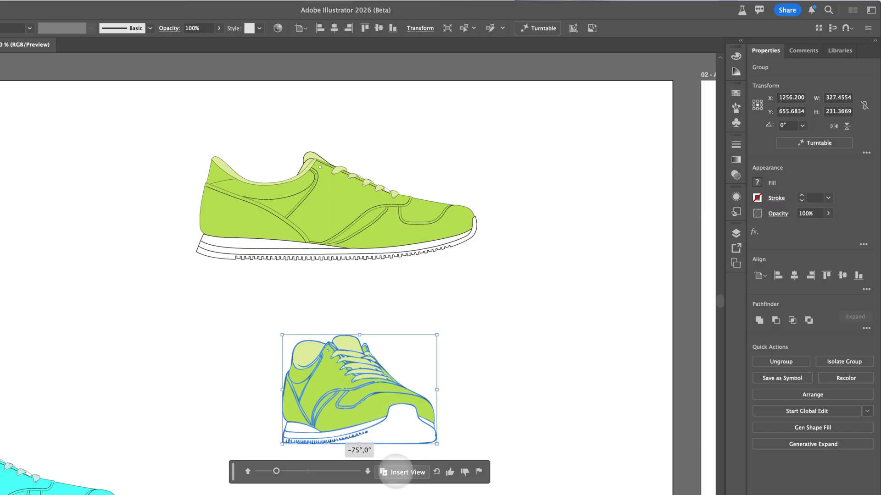
click(403, 472)
drag(201, 389, 175, 376)
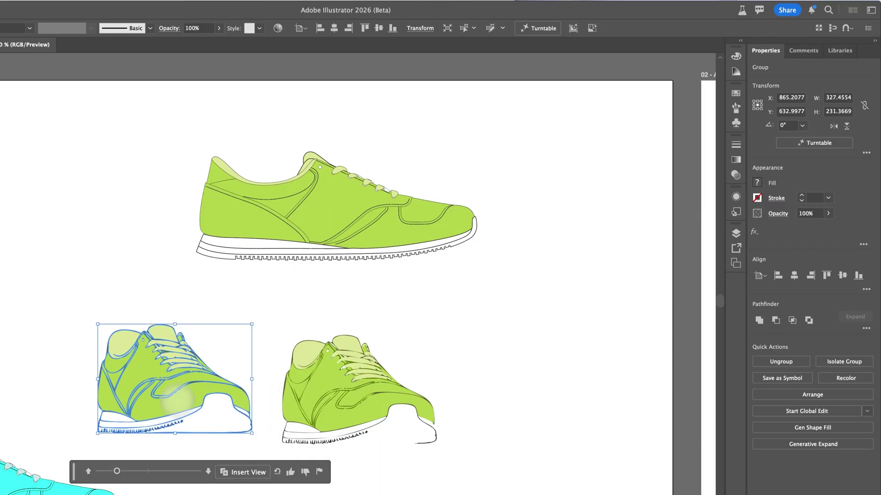
drag(117, 471, 198, 471)
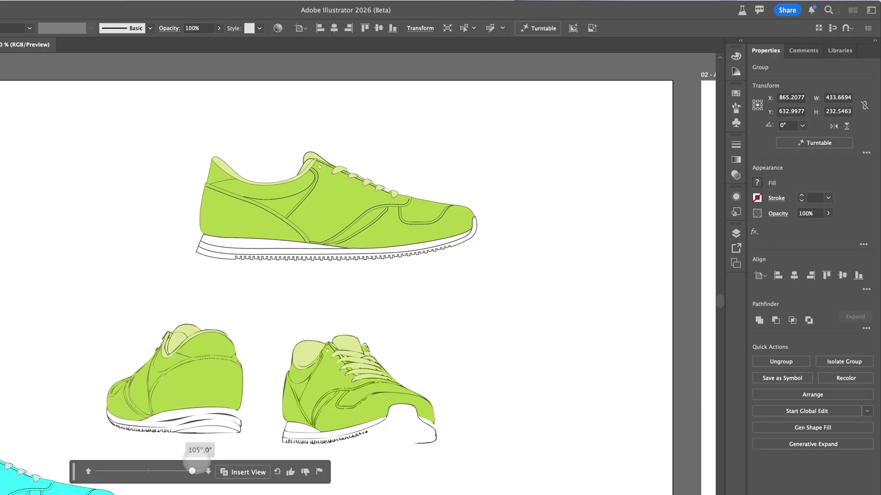
drag(255, 358, 218, 376)
Add a third copy at the right of the row, rotated to -60°, 0°
click(384, 389)
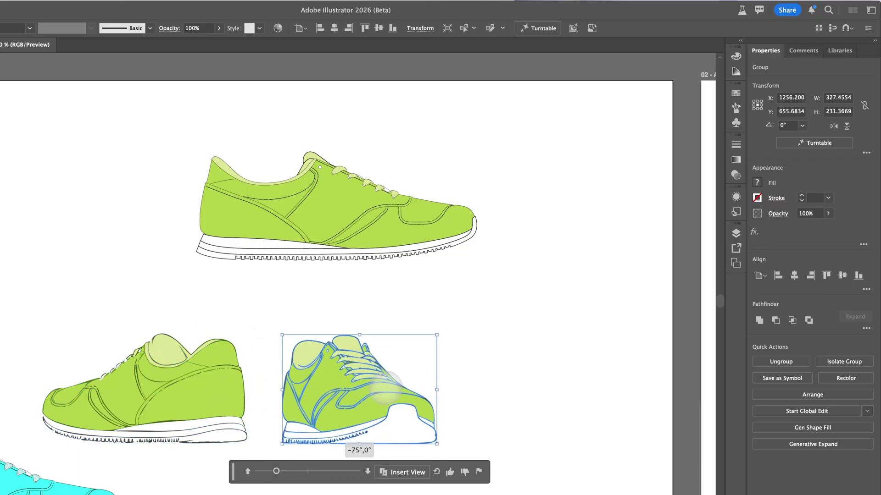
key(super+z)
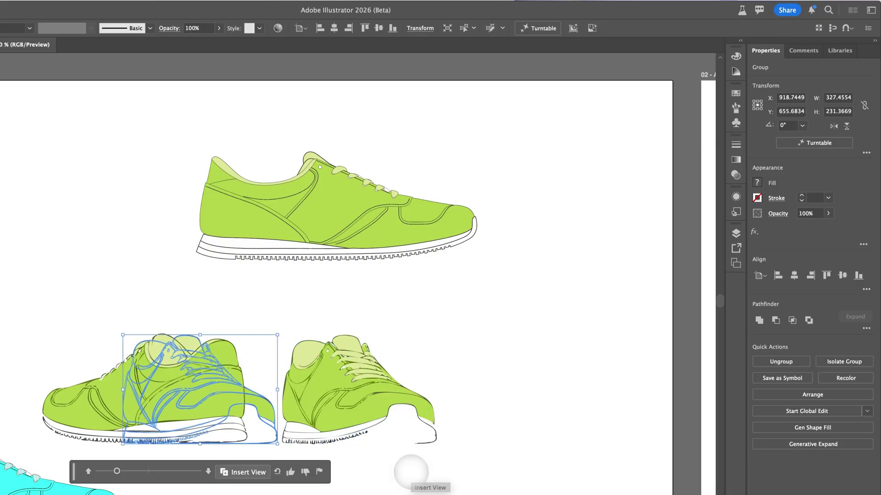
drag(202, 365, 555, 364)
drag(117, 471, 123, 471)
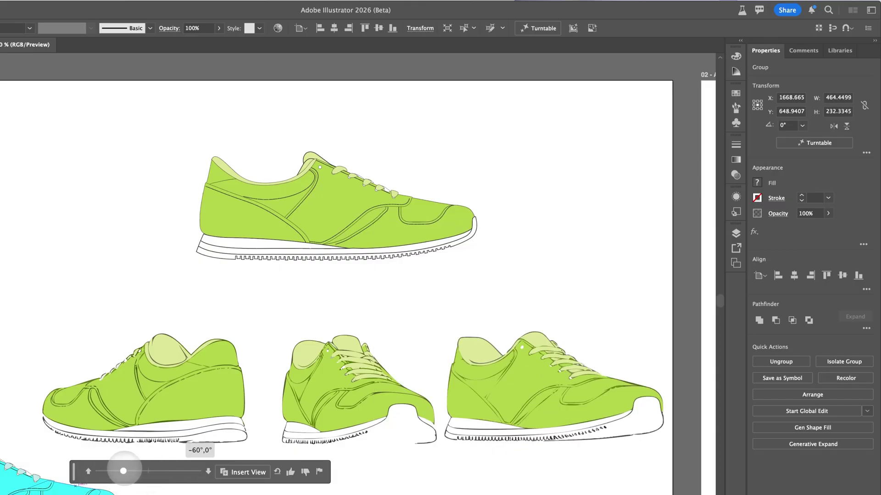
mouse_move(123, 471)
mouse_down()
mouse_move(183, 471)
mouse_move(122, 471)
mouse_up()
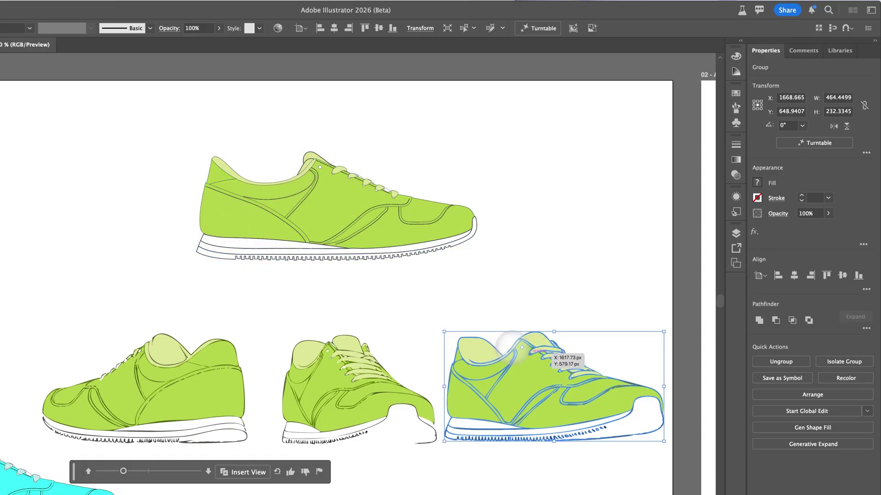
drag(542, 381, 551, 384)
click(523, 301)
scroll(517, 291, down, 1)
click(303, 349)
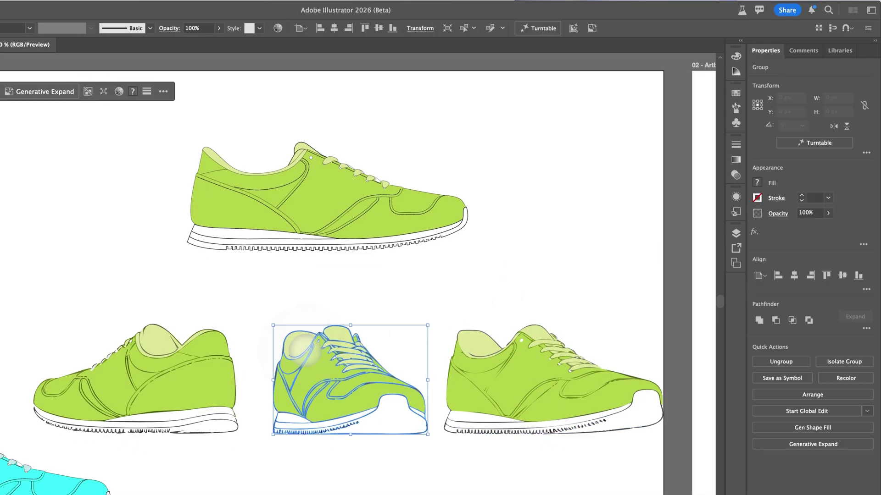
click(452, 300)
click(532, 360)
click(490, 286)
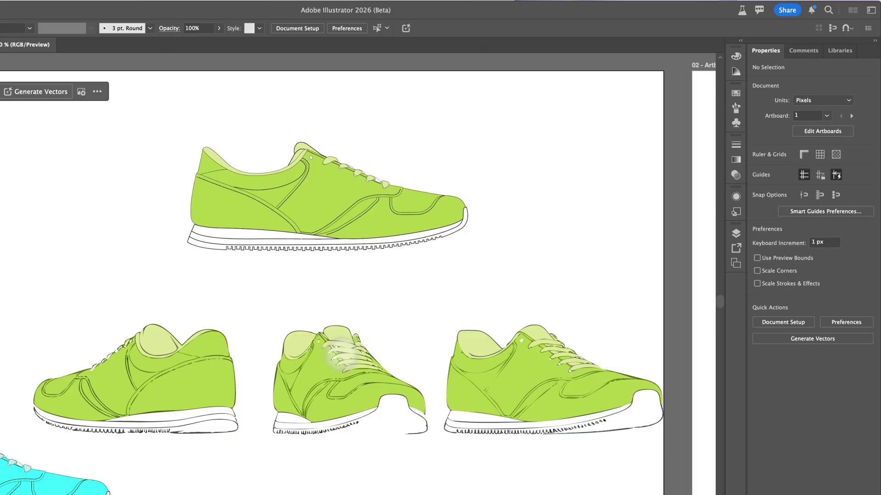
click(315, 365)
click(586, 348)
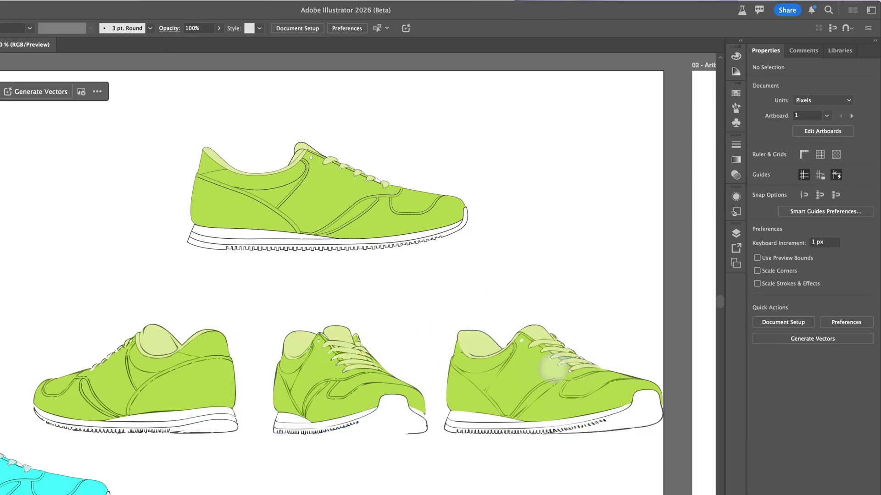
click(550, 368)
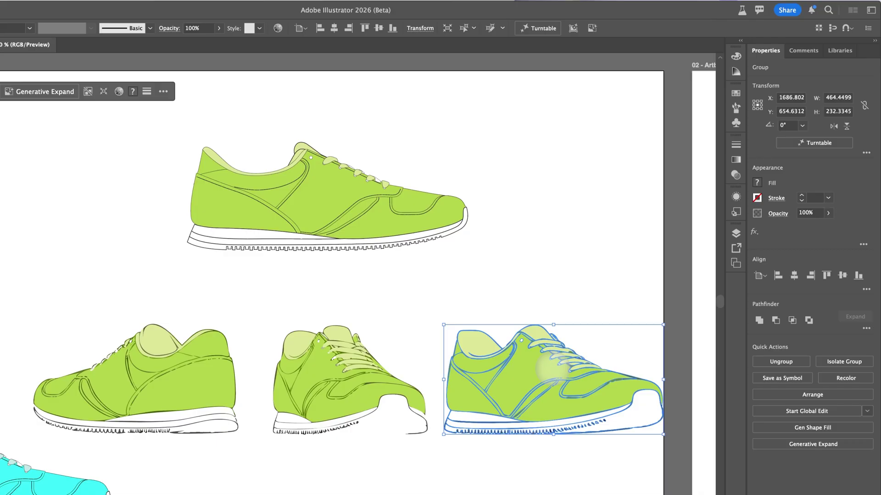
click(445, 292)
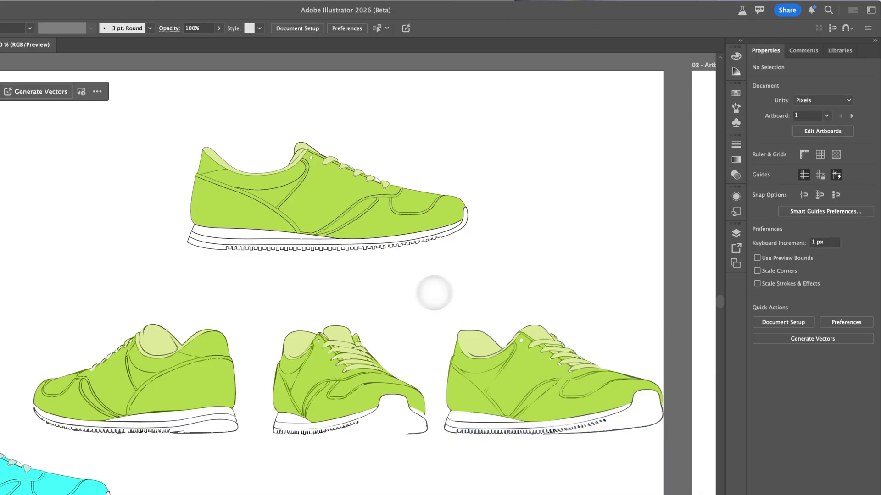
Select the tomato and move it slightly to the right
scroll(339, 309, left, 10)
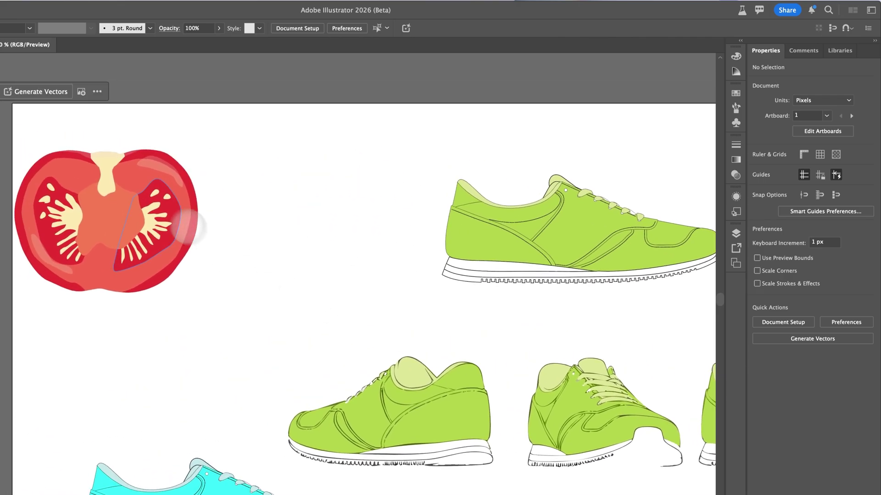
click(90, 226)
drag(90, 226, 163, 225)
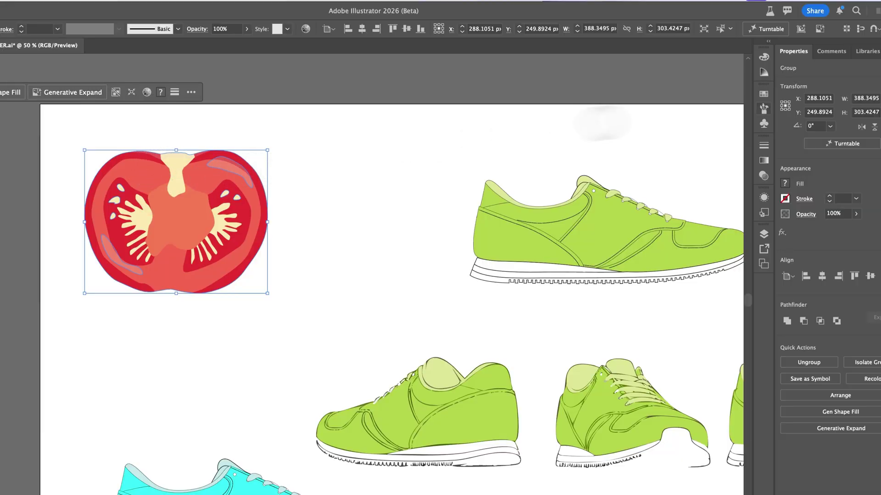
Generate the tomato's Turntable views despite the warning, preview 75°, then return to 0°, 0°
click(825, 144)
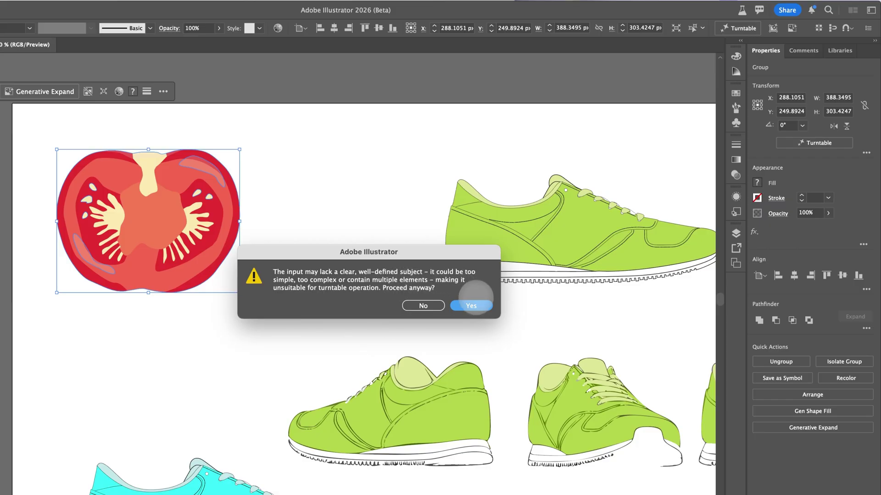
click(470, 306)
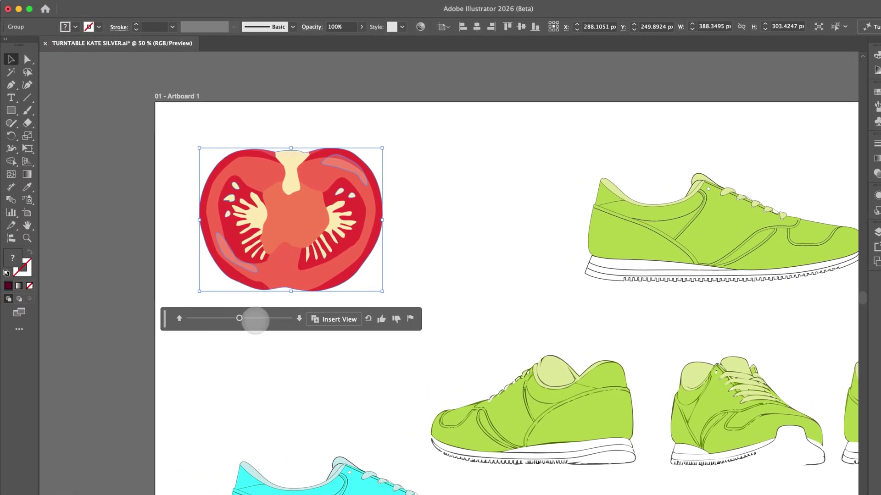
mouse_move(239, 318)
mouse_down()
mouse_move(283, 318)
mouse_move(188, 318)
mouse_move(270, 317)
mouse_move(202, 318)
mouse_move(270, 318)
mouse_move(246, 317)
mouse_up()
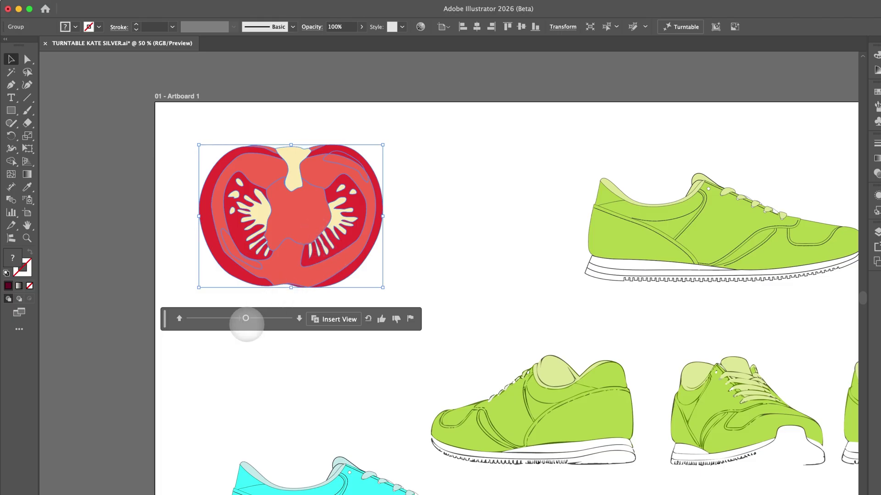
mouse_move(246, 317)
mouse_down()
mouse_move(226, 318)
mouse_move(276, 318)
mouse_move(228, 318)
mouse_move(239, 318)
mouse_up()
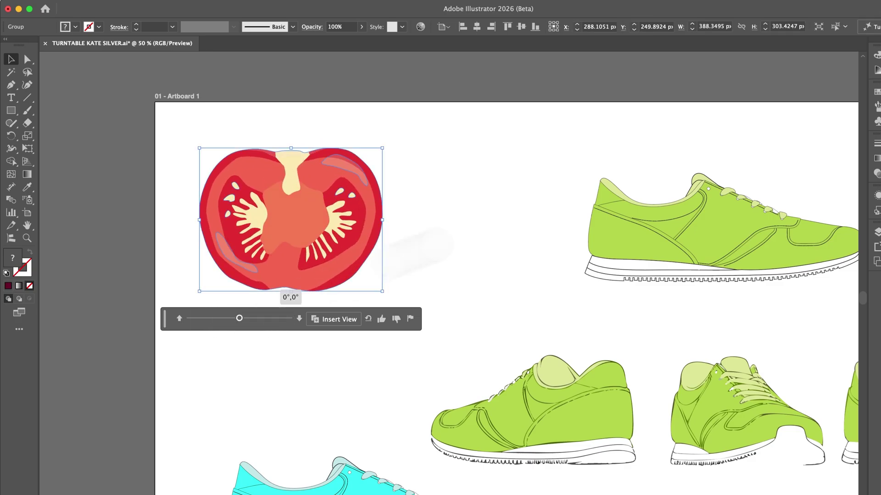
Select the briefcase on Artboard 2 and generate its Turntable views, accepting the background warning
click(486, 226)
scroll(486, 225, right, 10)
scroll(486, 226, right, 10)
scroll(486, 225, down, 2)
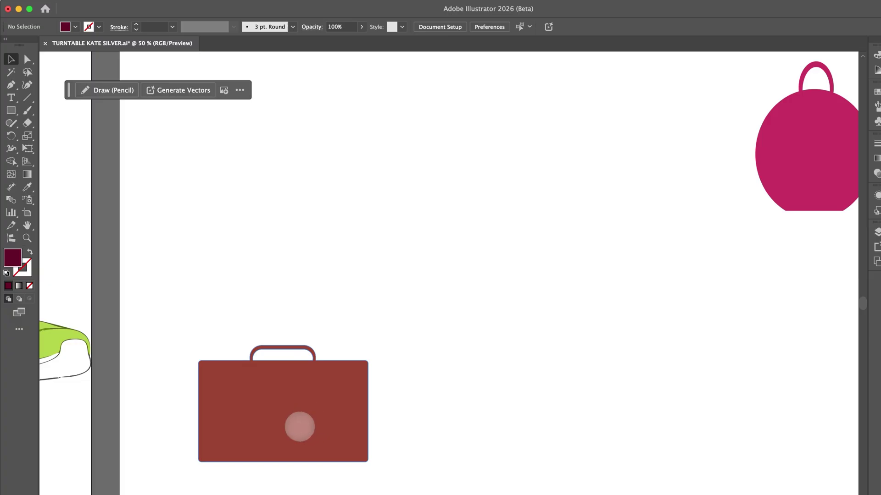
click(299, 426)
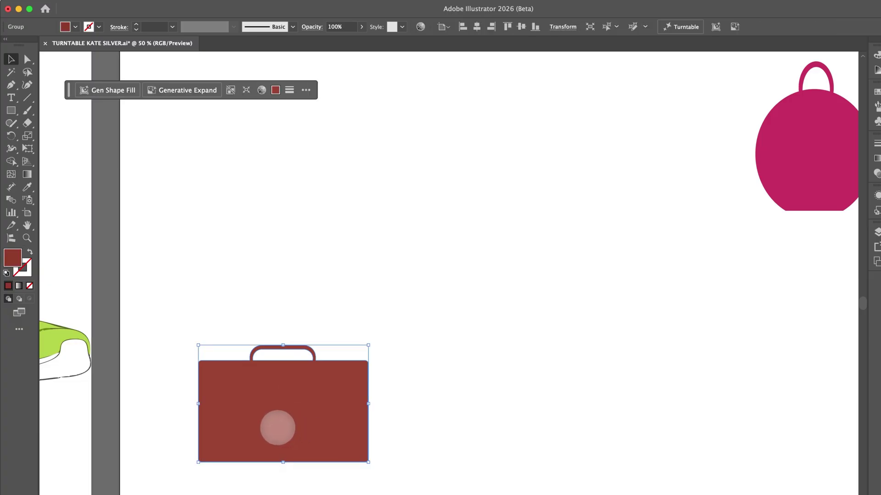
scroll(319, 395, down, 2)
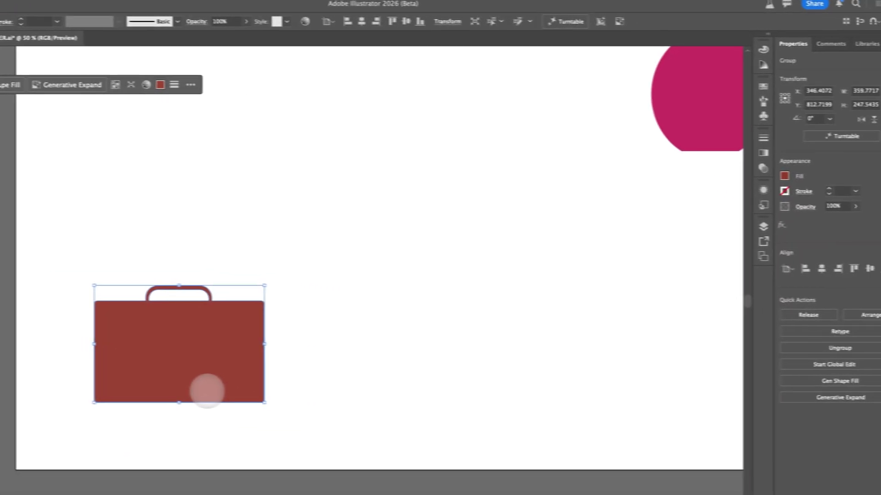
click(833, 134)
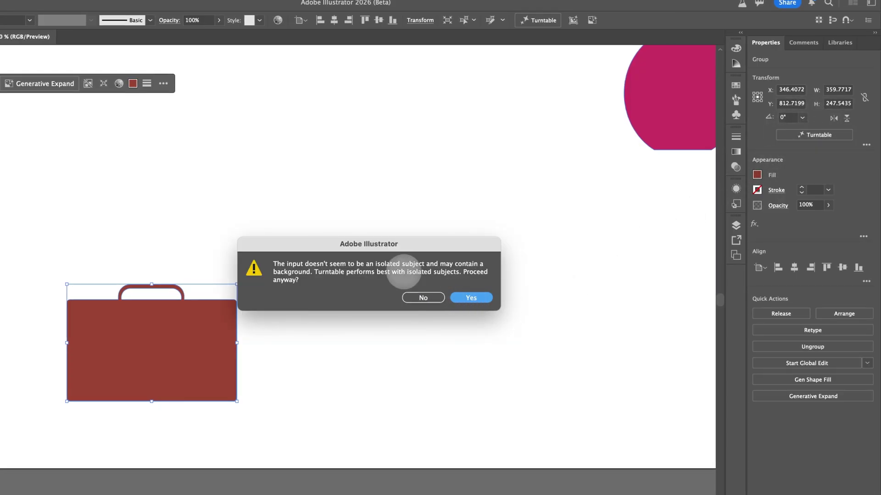
click(472, 298)
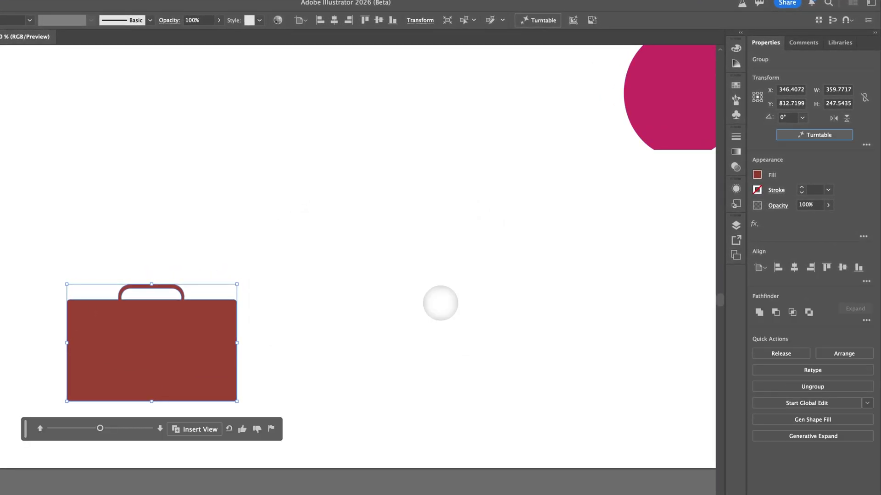
Rotate the briefcase toward a 75° side view
mouse_move(100, 428)
mouse_down()
mouse_move(150, 428)
mouse_move(49, 429)
mouse_move(150, 428)
mouse_move(49, 429)
mouse_move(100, 428)
mouse_up()
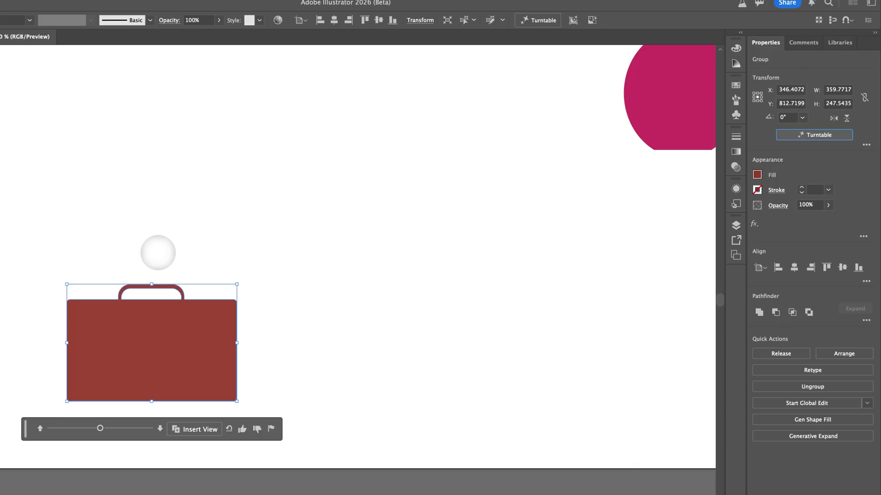
scroll(158, 253, right, 10)
scroll(158, 253, up, 3)
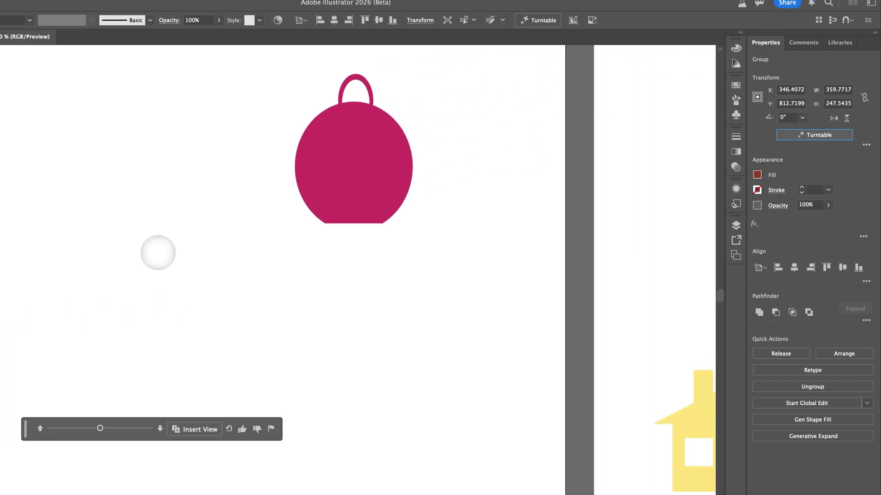
scroll(158, 253, right, 15)
scroll(157, 253, up, 2)
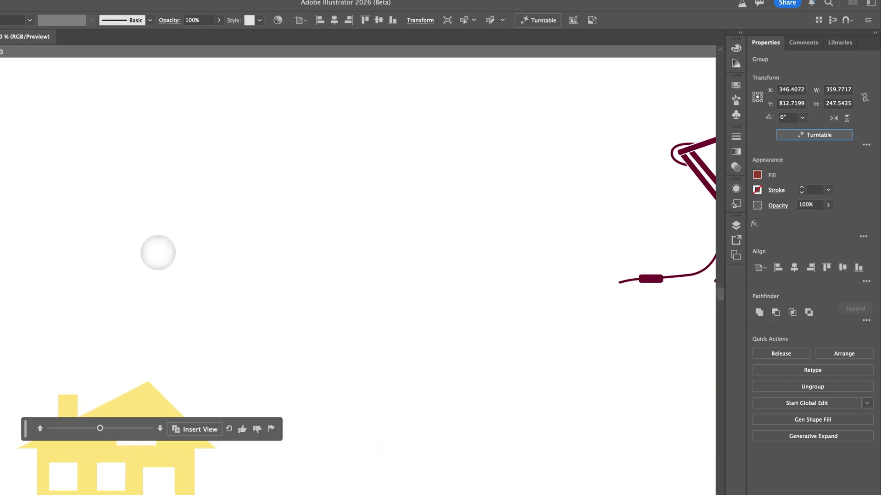
scroll(158, 252, right, 10)
scroll(158, 253, up, 2)
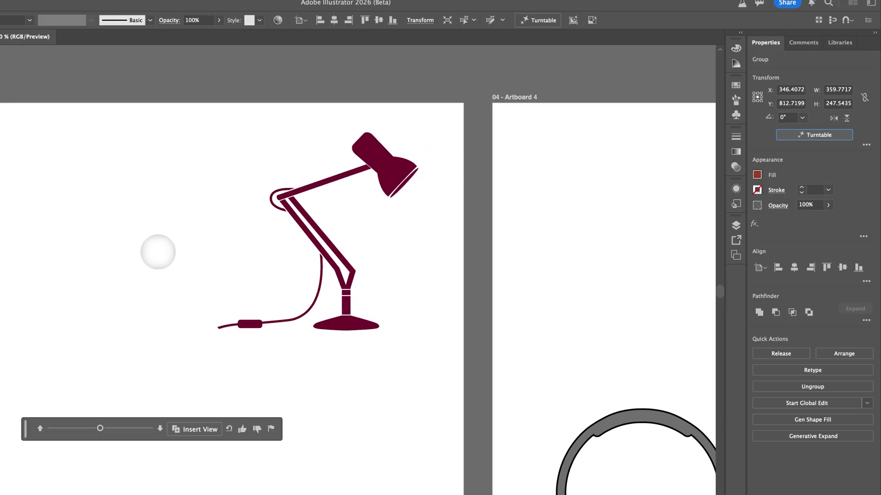
Marquee-select the maroon desk lamp, shift it left, and generate its Turntable views
drag(235, 122, 467, 343)
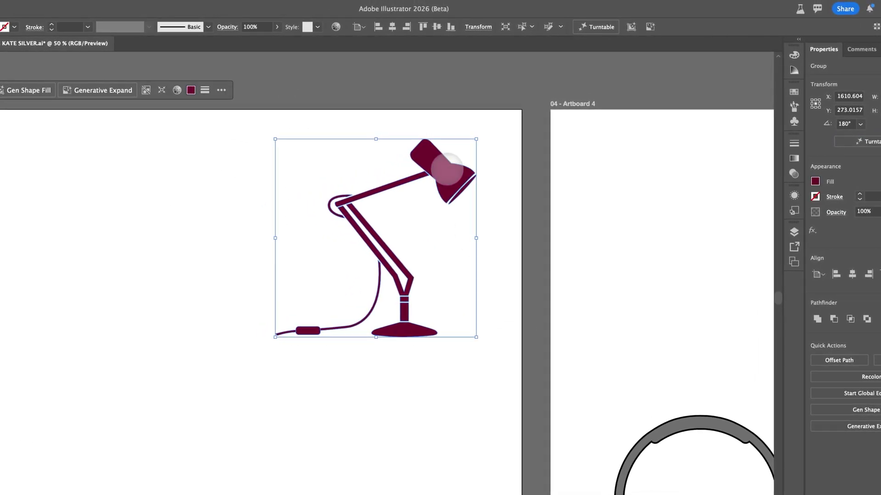
drag(446, 169, 291, 175)
scroll(289, 172, left, 5)
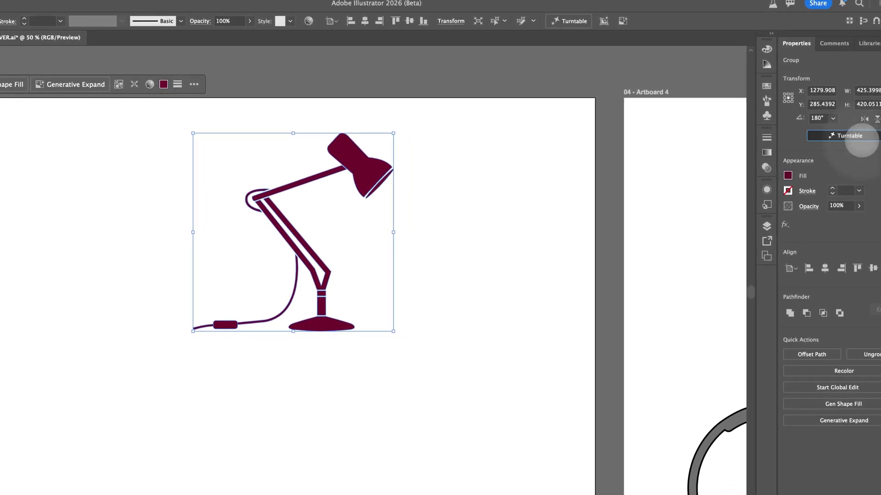
click(862, 141)
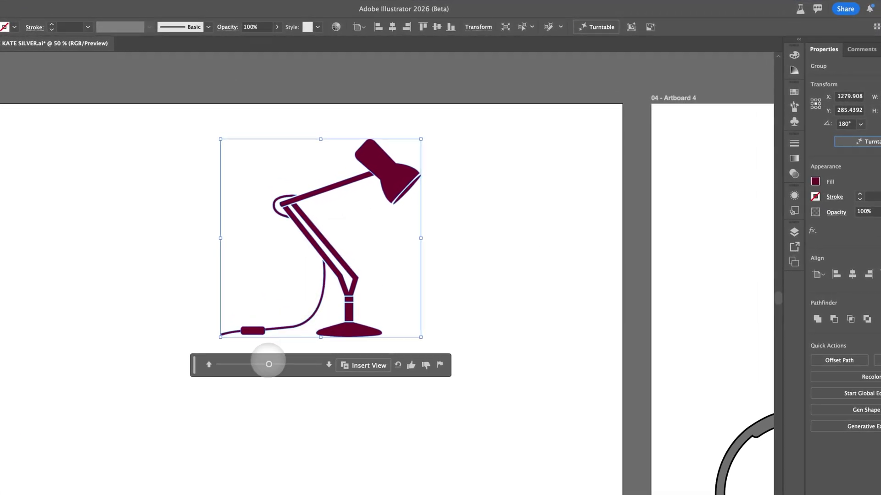
Try several lamp angles, settle on -30°, 0° showing the shade's opening, then deselect
click(269, 364)
drag(269, 364, 319, 364)
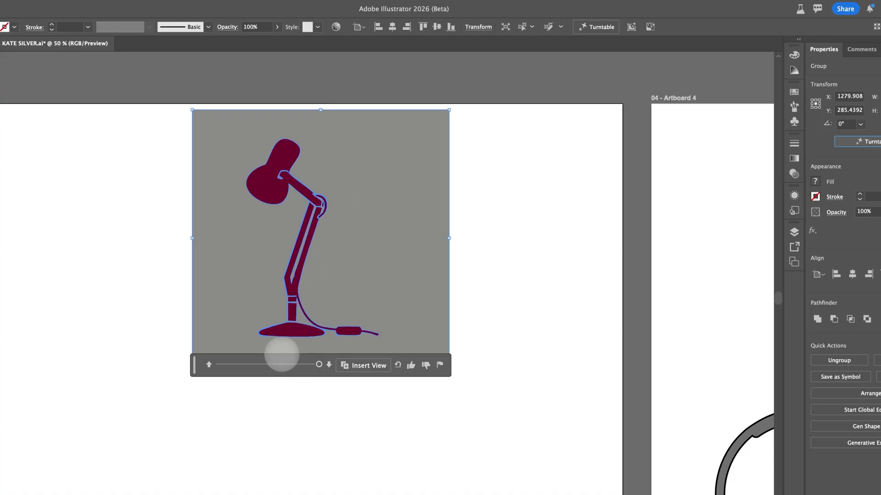
drag(318, 365, 256, 364)
click(560, 272)
Marquee-select the entire headphones group beside the pink star, redoing an incomplete first selection
scroll(559, 272, right, 15)
scroll(559, 271, down, 3)
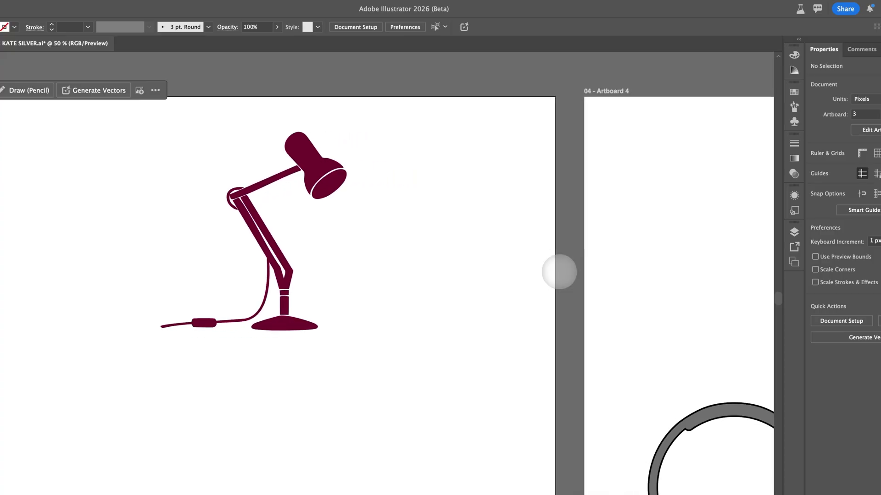
scroll(559, 271, right, 5)
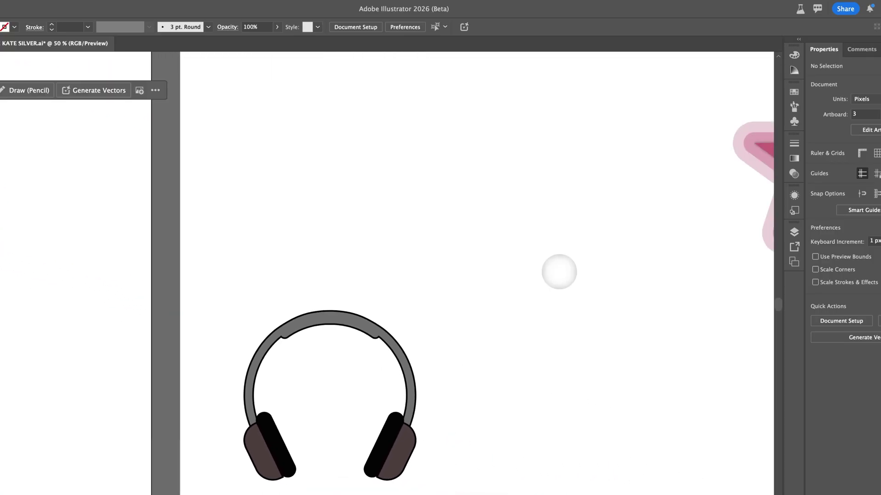
drag(231, 294, 458, 447)
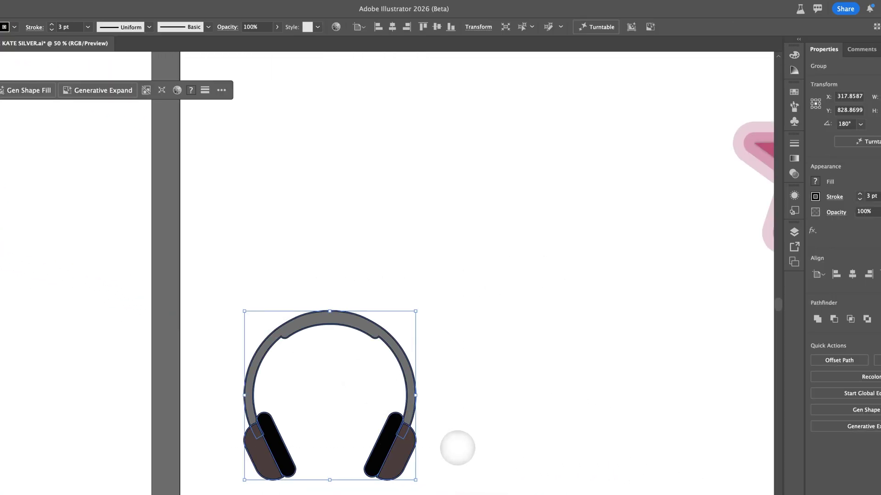
scroll(457, 448, right, 2)
scroll(457, 448, up, 2)
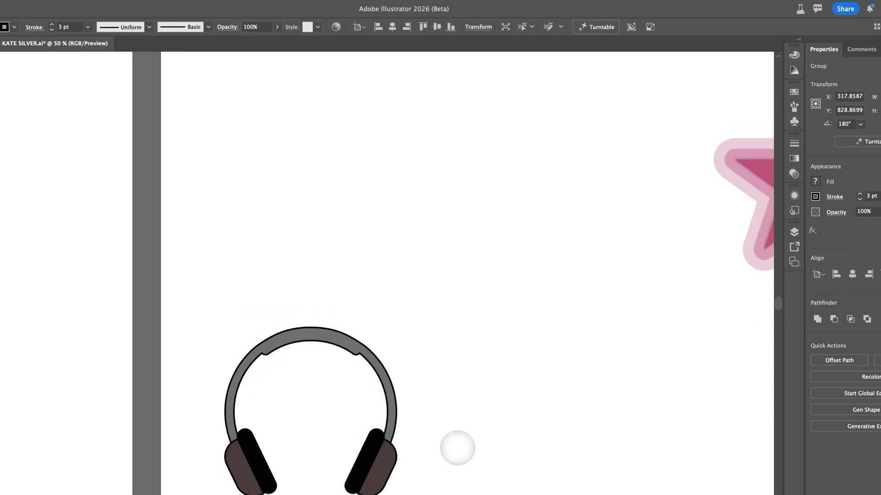
scroll(380, 337, right, 2)
click(432, 338)
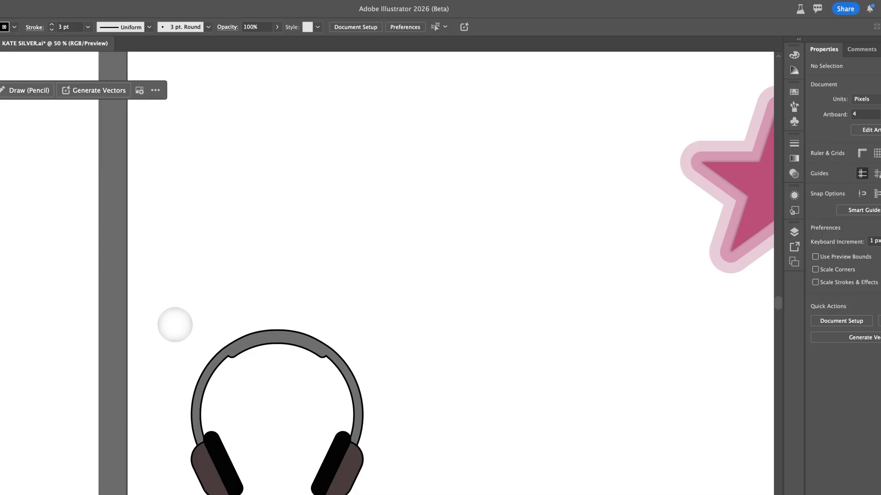
drag(175, 324, 377, 484)
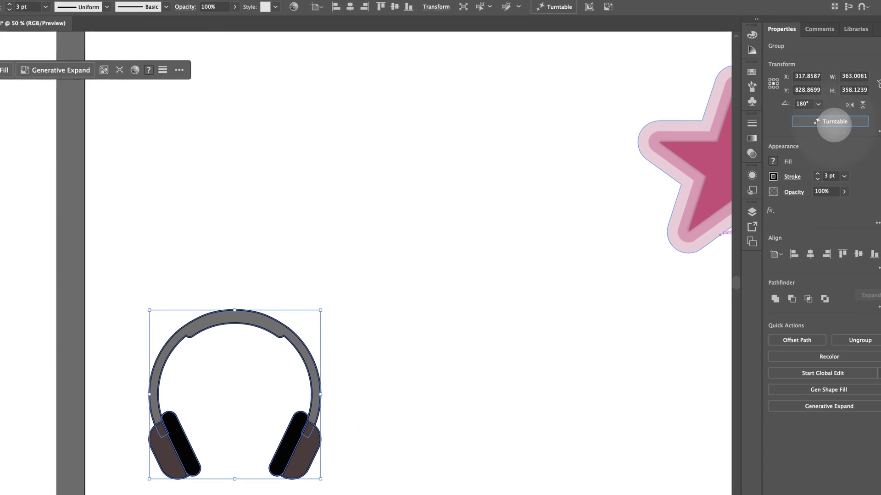
Generate Turntable views for the headphones and turn them to 45° and 105°
click(843, 119)
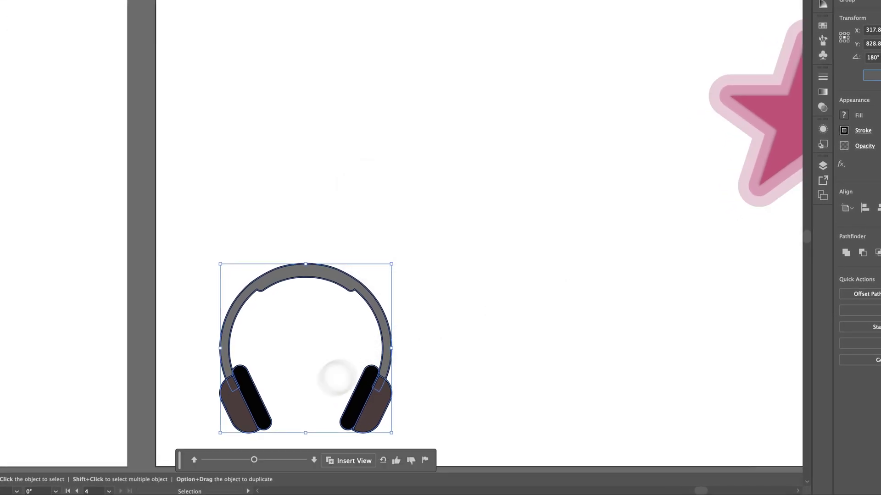
drag(254, 460, 305, 462)
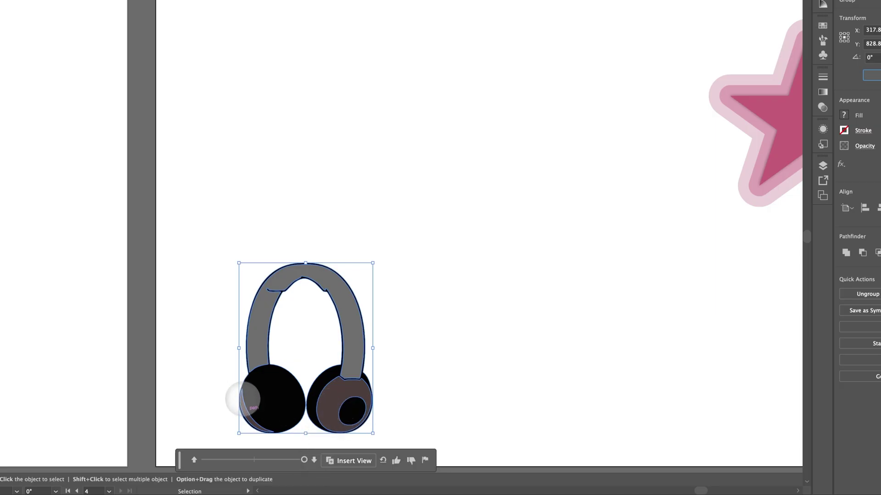
drag(304, 460, 279, 460)
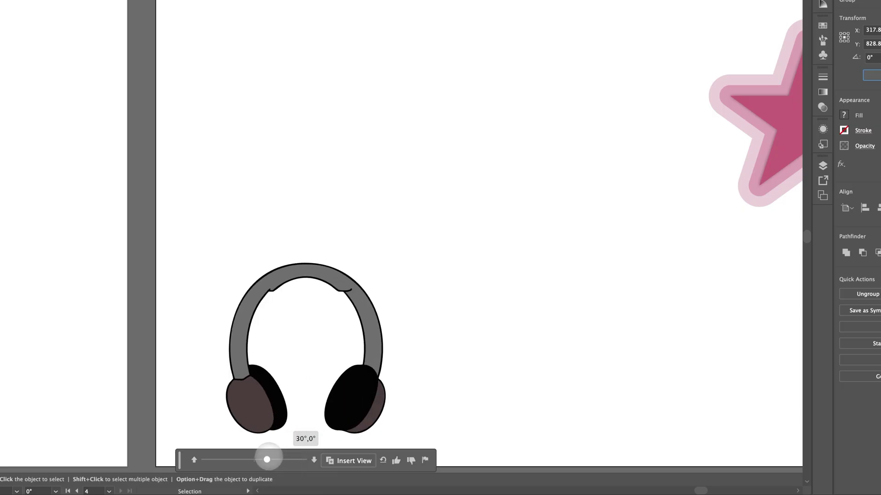
Preview the headphones from the -105°, -75° and -30° side angles
drag(266, 459, 188, 459)
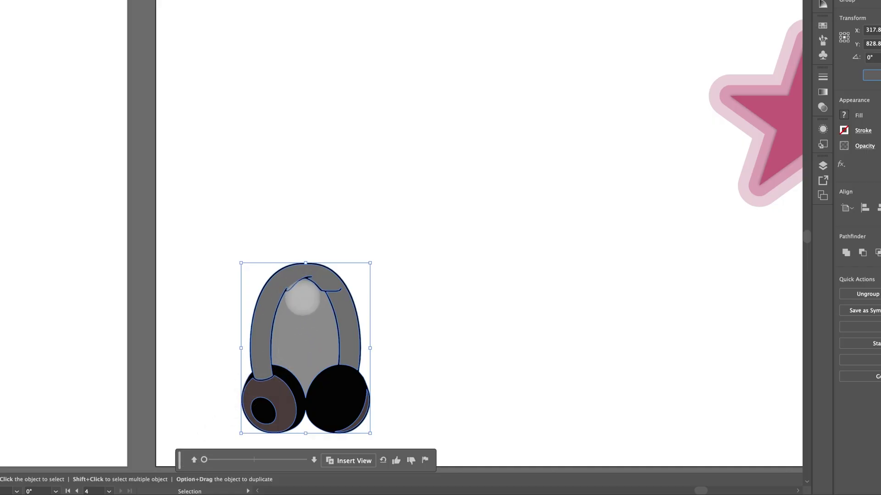
scroll(479, 230, down, 2)
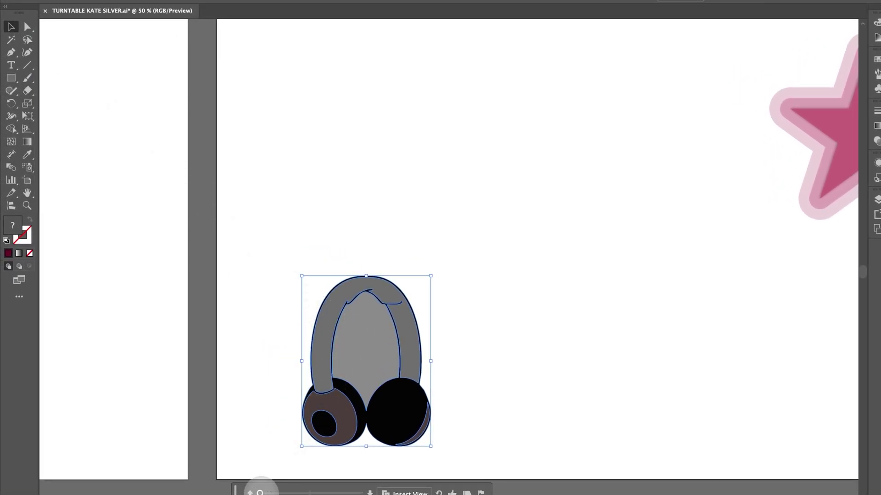
drag(260, 492, 266, 493)
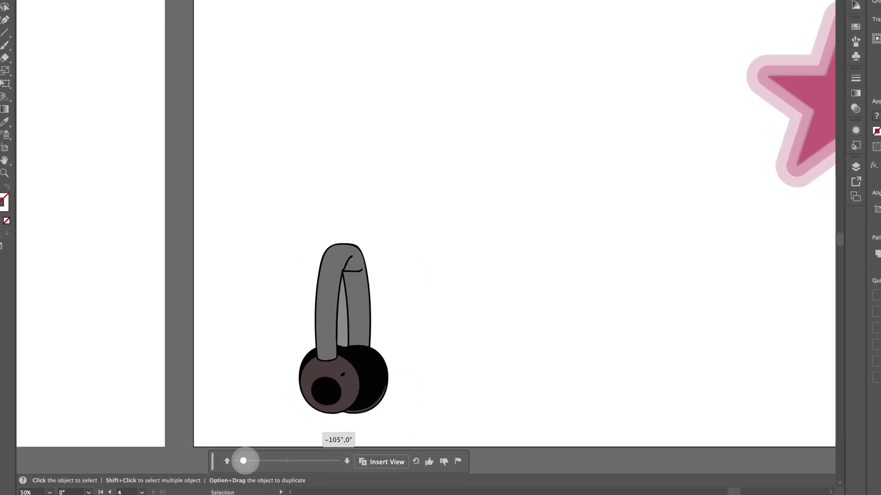
drag(243, 461, 267, 459)
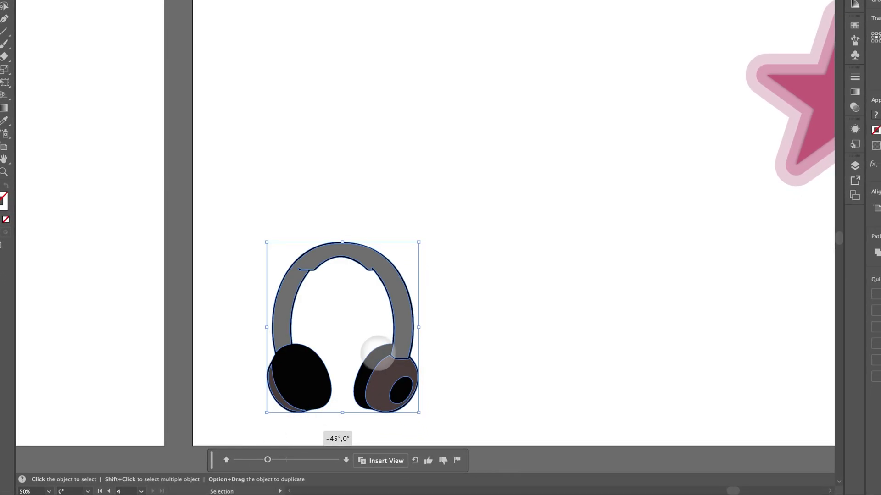
mouse_move(267, 459)
mouse_down()
mouse_move(285, 459)
mouse_move(223, 461)
mouse_move(305, 462)
mouse_move(231, 464)
mouse_move(269, 465)
mouse_up()
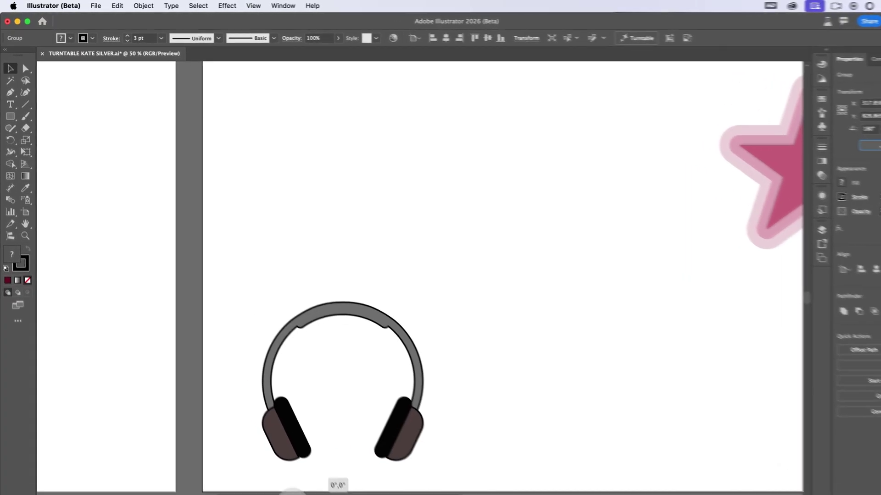
Return the headphones to the 0° front view, deselect them and pan to the star
drag(293, 492, 293, 492)
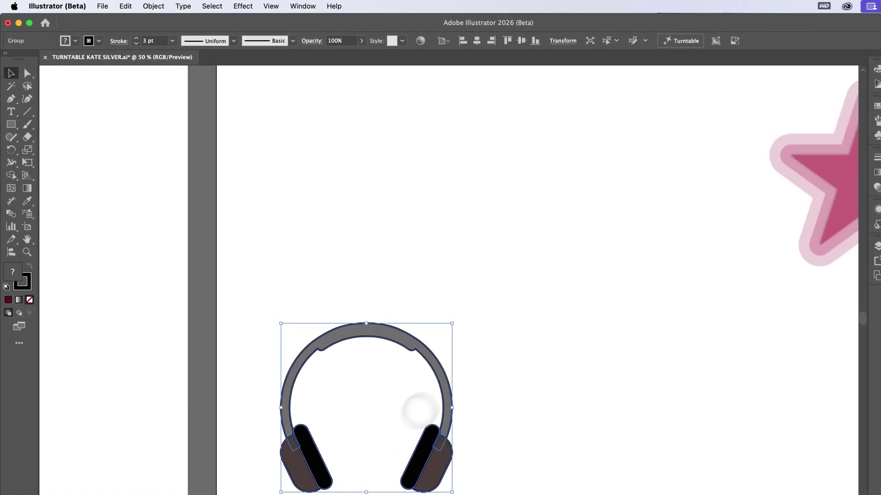
click(463, 369)
scroll(463, 371, right, 10)
scroll(463, 374, up, 2)
scroll(462, 375, right, 8)
scroll(463, 376, up, 2)
Select the star group, generate its Turntable views and preview it at -60° and 90°
drag(342, 163, 613, 329)
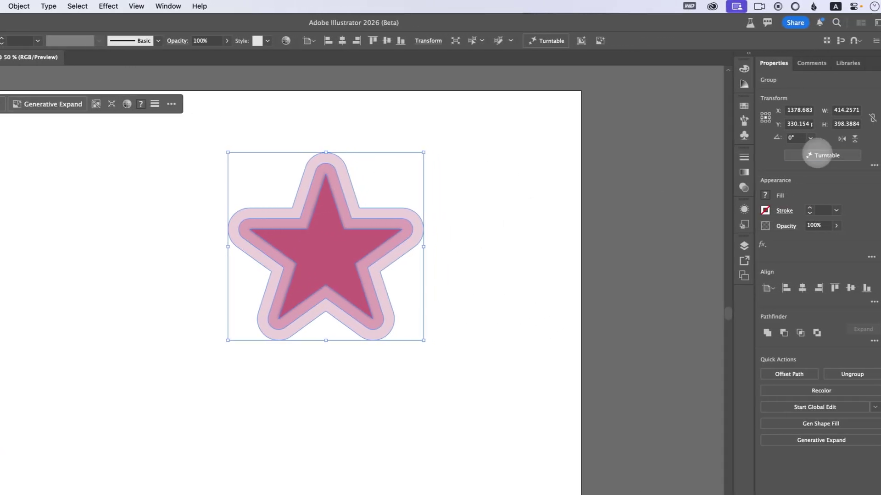
click(814, 155)
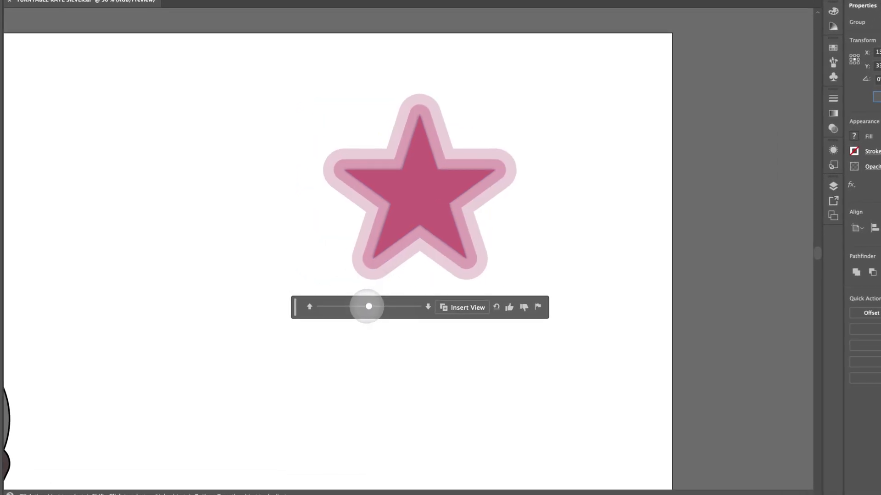
drag(368, 307, 302, 302)
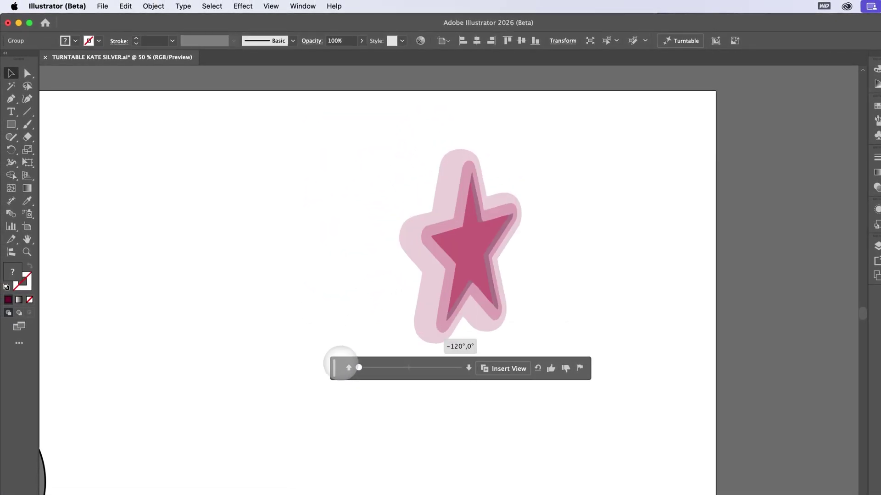
mouse_move(340, 364)
mouse_down()
mouse_move(460, 370)
mouse_move(407, 368)
mouse_up()
Select the star group and give it a near-black 050505 stroke
click(250, 160)
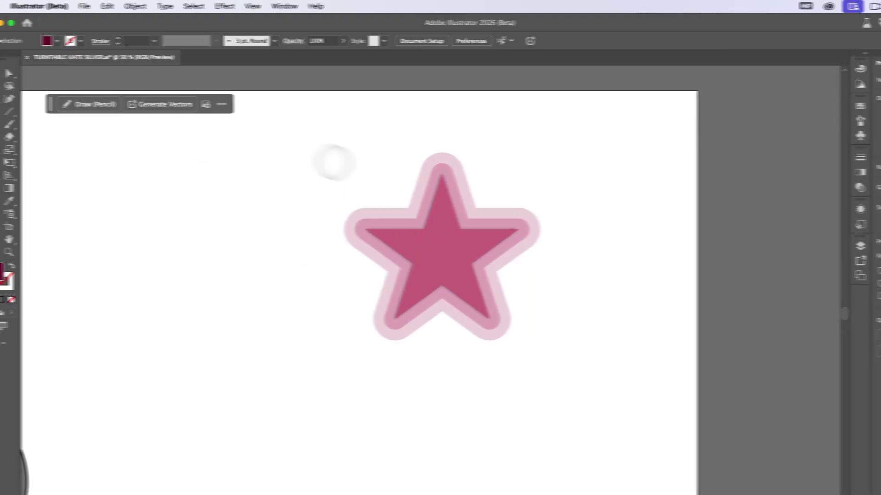
click(435, 183)
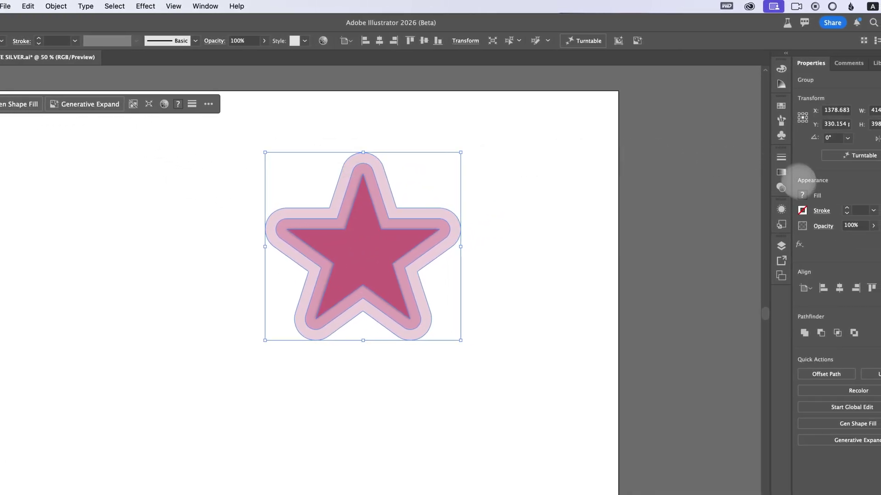
double_click(802, 211)
click(276, 364)
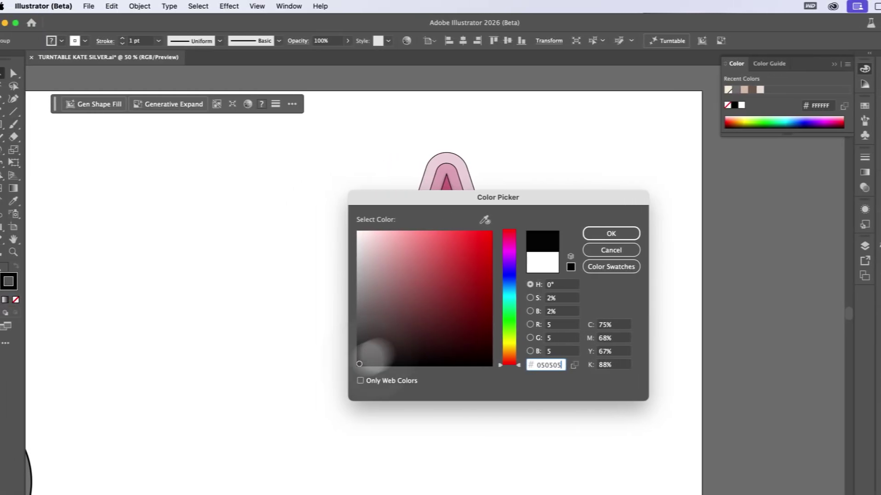
click(611, 234)
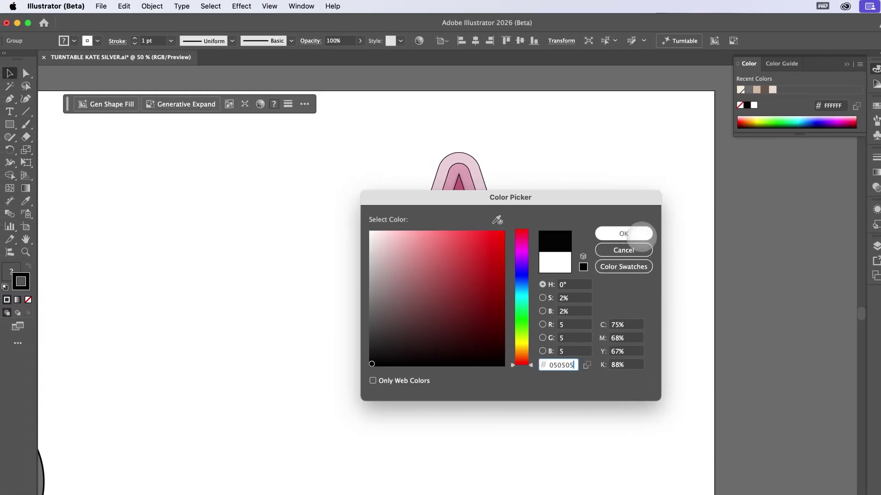
Revert the stroke, reapply 050505 from Recent Colors, and reselect the outlined star
click(615, 246)
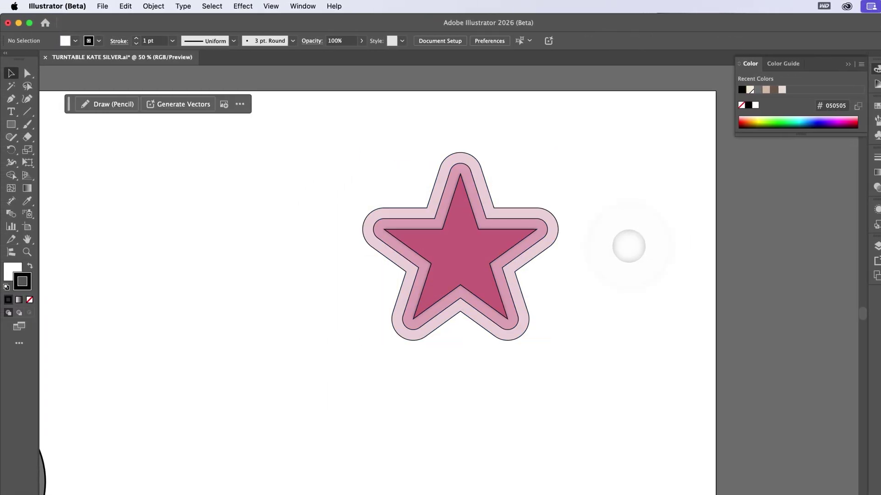
key(super+shift+z)
key(super+shift+z)
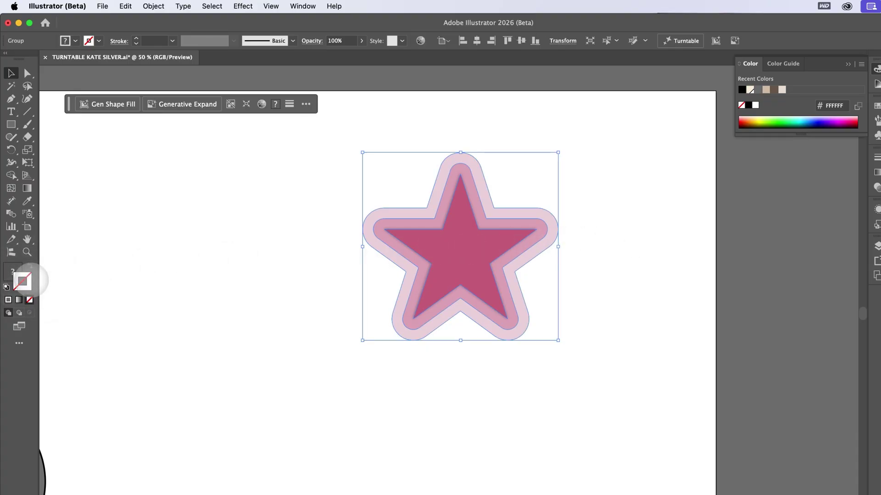
click(742, 89)
click(642, 219)
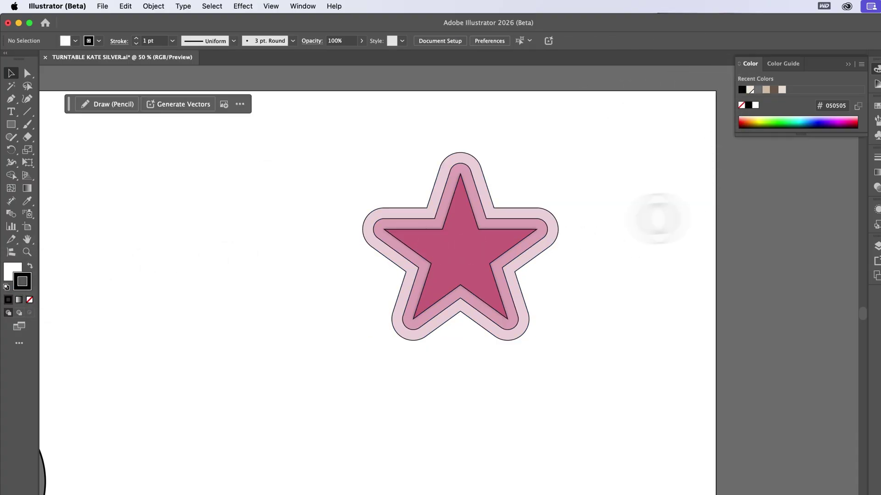
click(472, 216)
Regenerate the outlined star's Turntable views and rotate it through -15° toward -90° and -120°
click(826, 139)
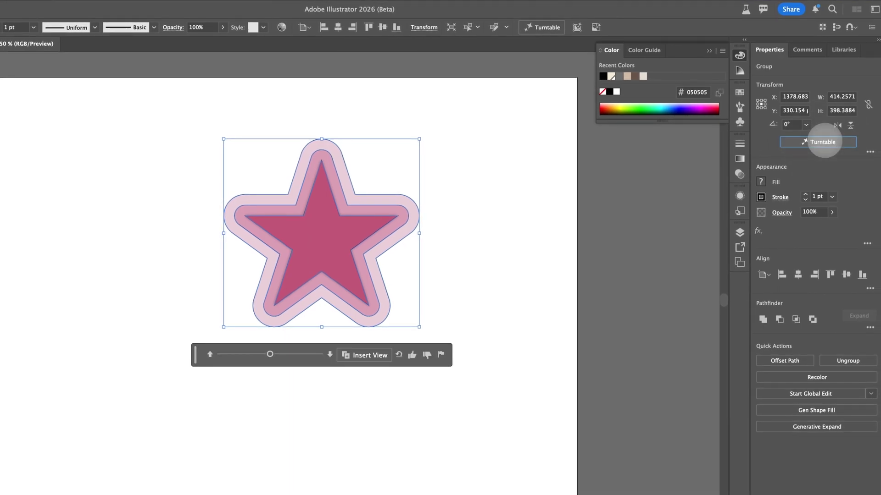
click(385, 356)
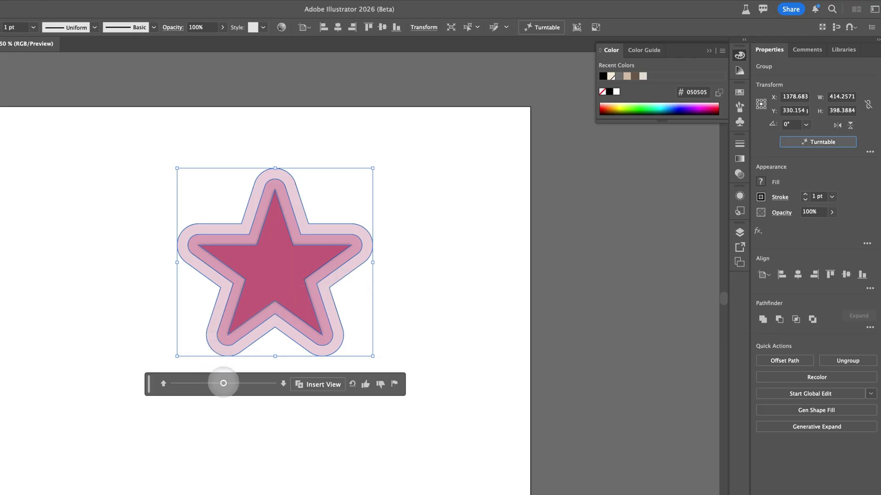
drag(222, 383, 179, 383)
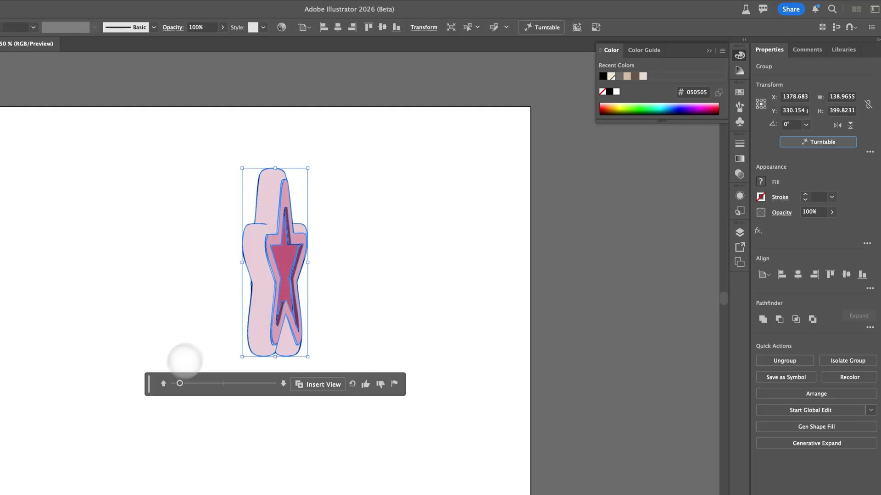
mouse_move(179, 383)
mouse_down()
mouse_move(274, 383)
mouse_move(173, 383)
mouse_up()
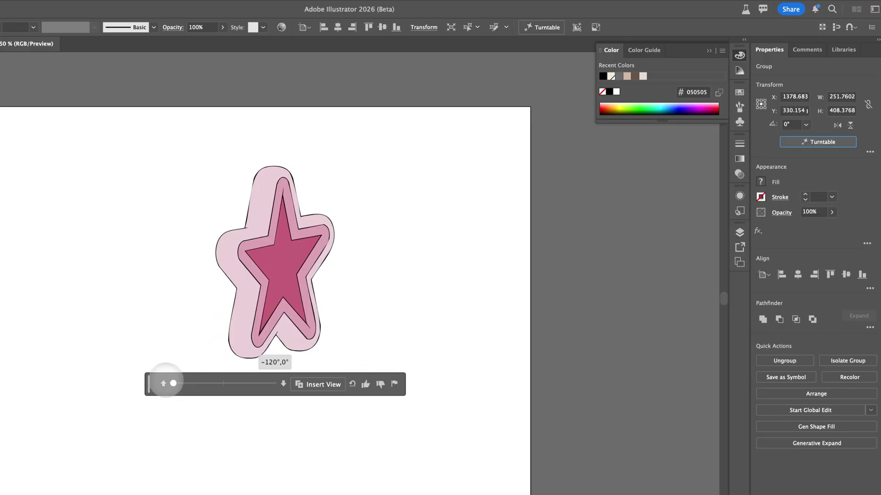
Scroll to the sneaker artboard and shift the right and middle lower shoe views left
scroll(148, 342, left, 10)
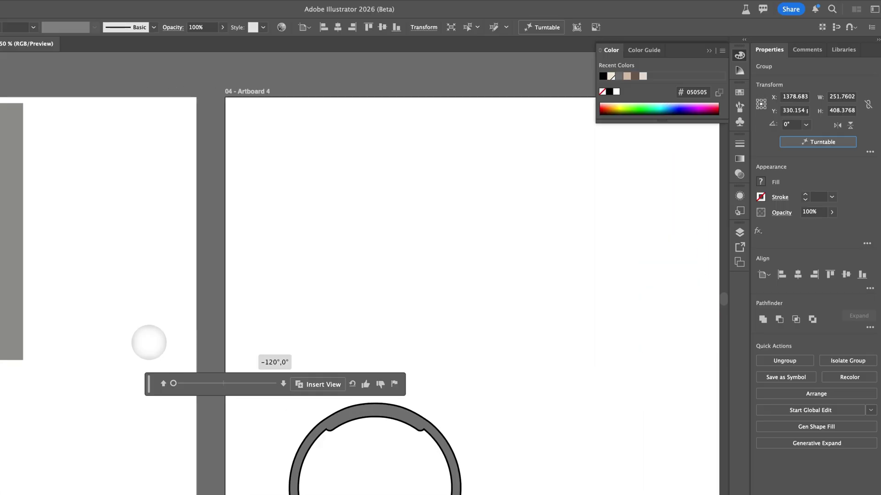
scroll(148, 343, left, 20)
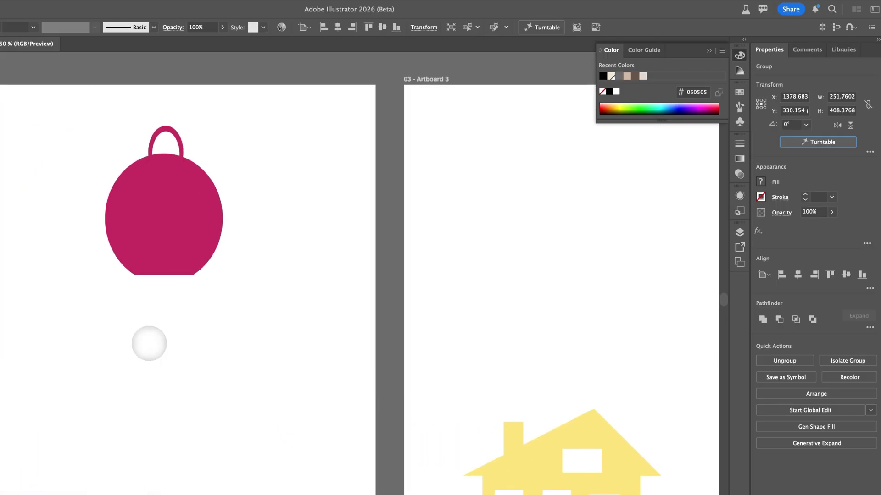
scroll(148, 343, left, 20)
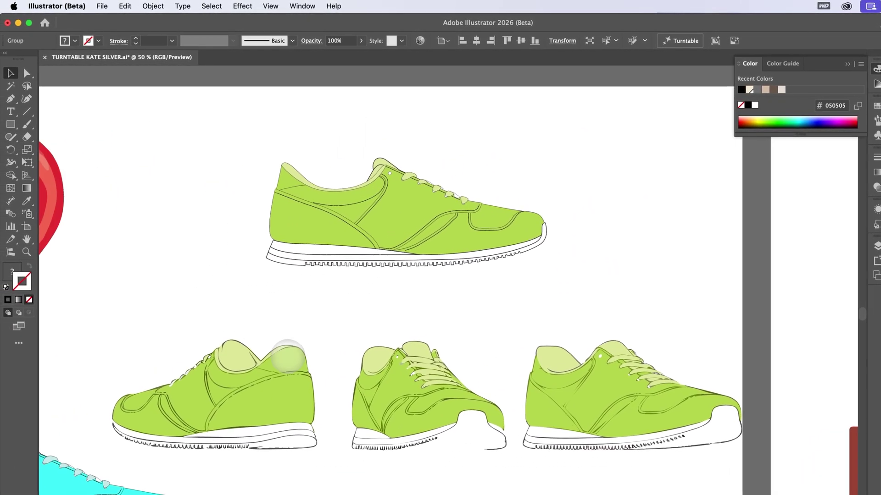
click(422, 186)
click(295, 383)
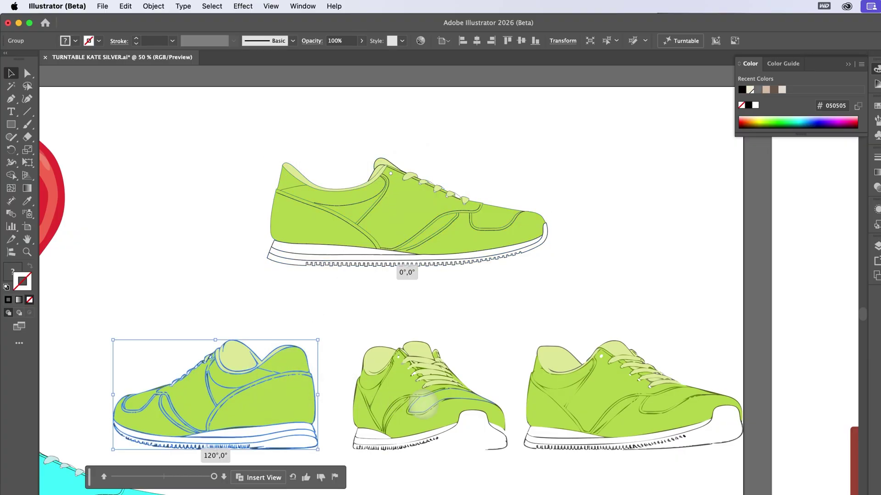
click(422, 404)
click(658, 385)
drag(683, 384, 668, 386)
drag(453, 384, 443, 384)
Nudge the middle shoe view slightly further left and clear the selection
click(418, 299)
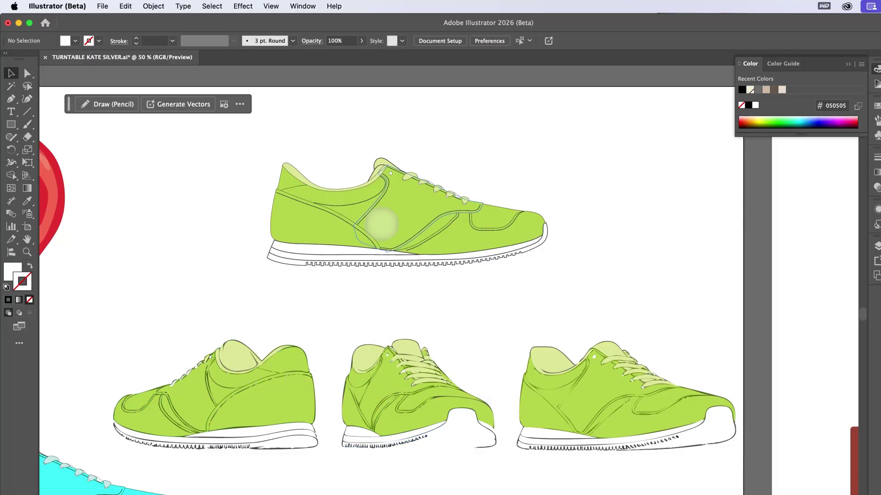
click(380, 225)
click(571, 360)
click(466, 344)
drag(404, 380, 398, 379)
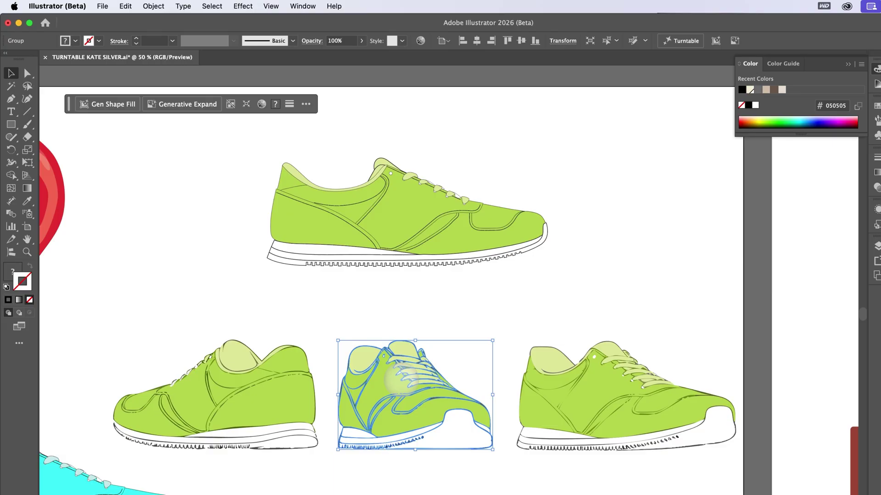
click(430, 311)
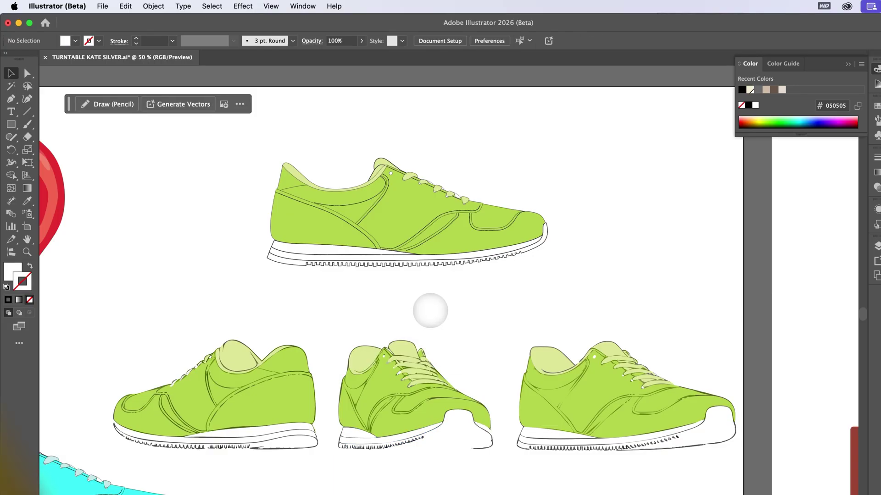